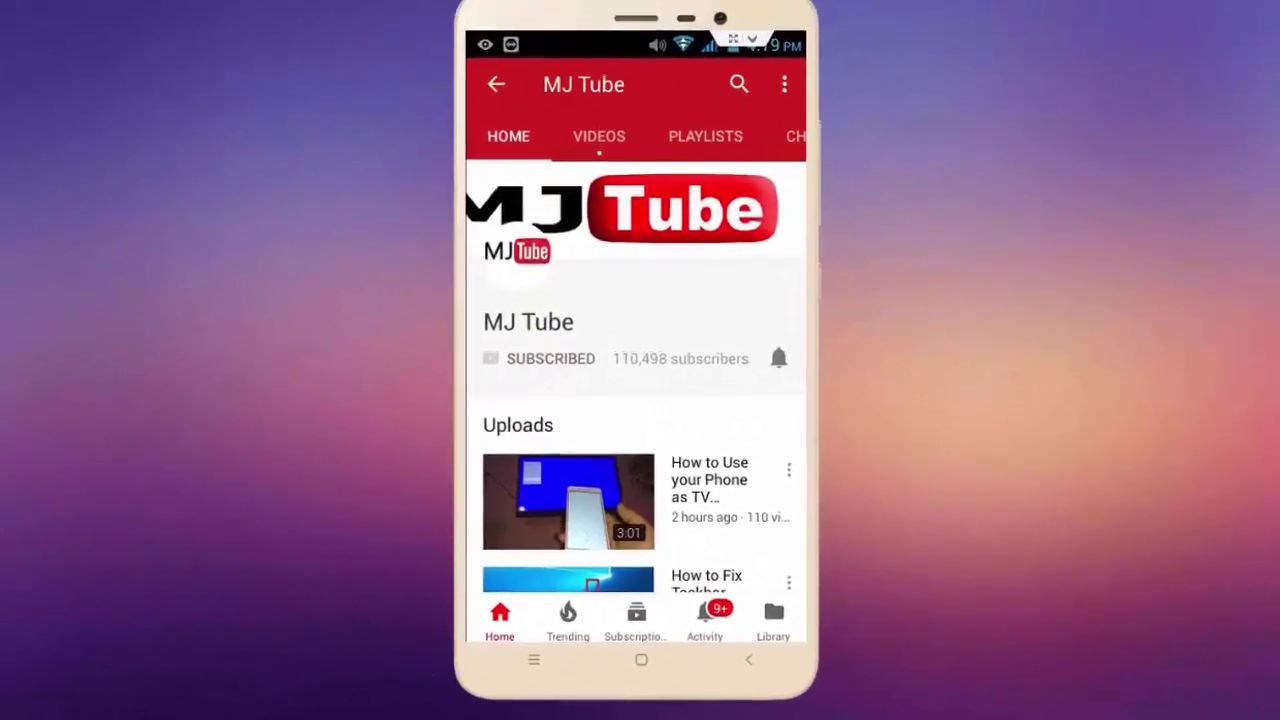
Step: Tap the bell next to SUBSCRIBED to get all MJ Tube upload notifications
click(779, 360)
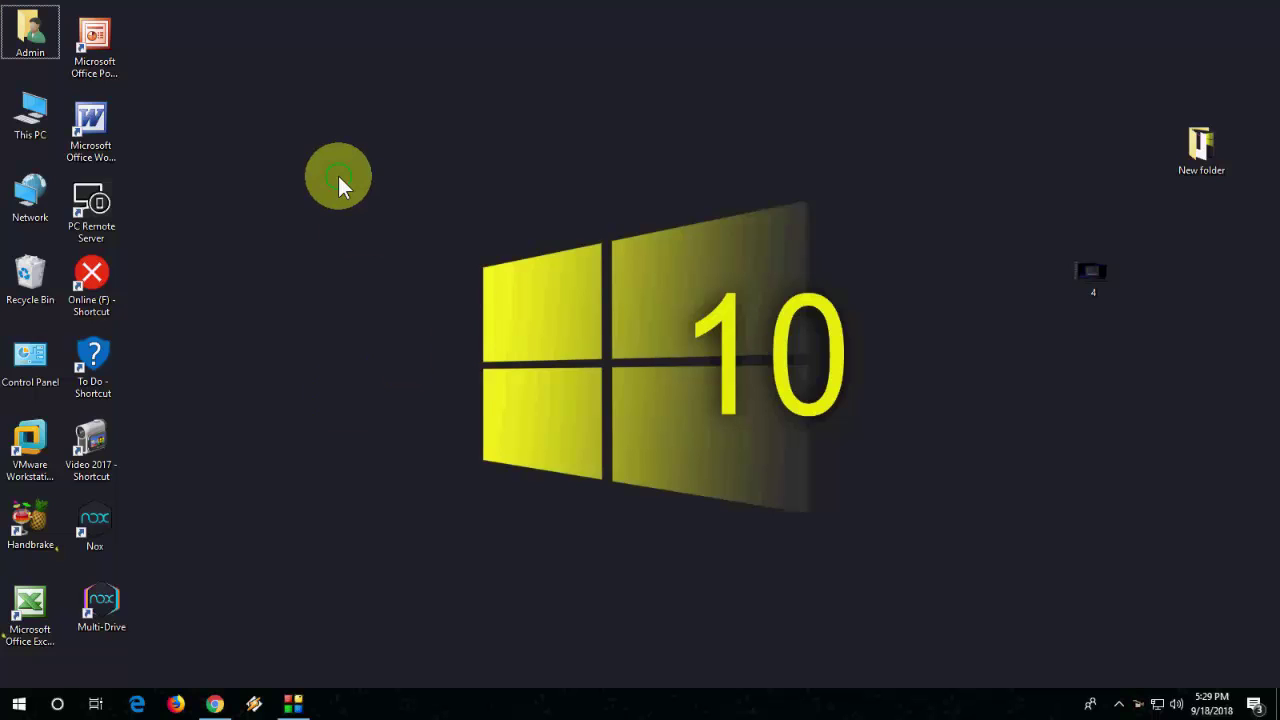
Step: Refresh the desktop, launch NoxPlayer, and close it once loading stalls at 97%
right_click(338, 178)
click(346, 222)
right_click(346, 225)
click(365, 270)
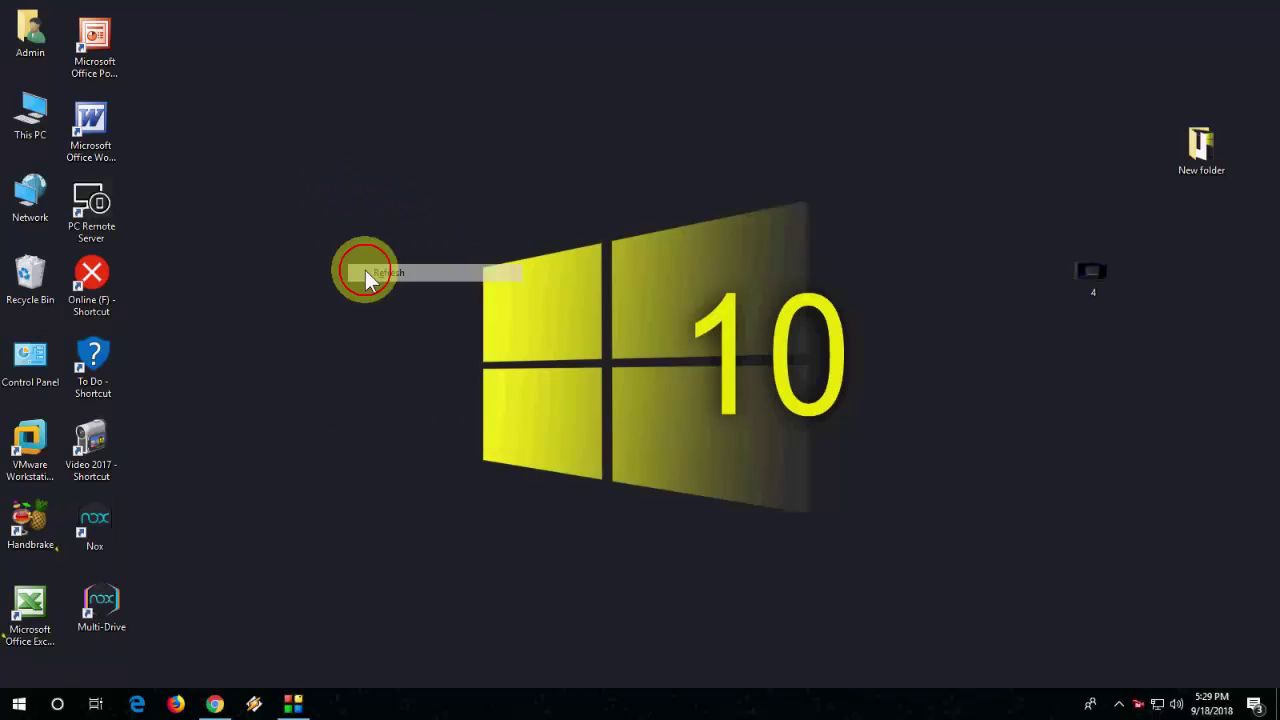
click(90, 536)
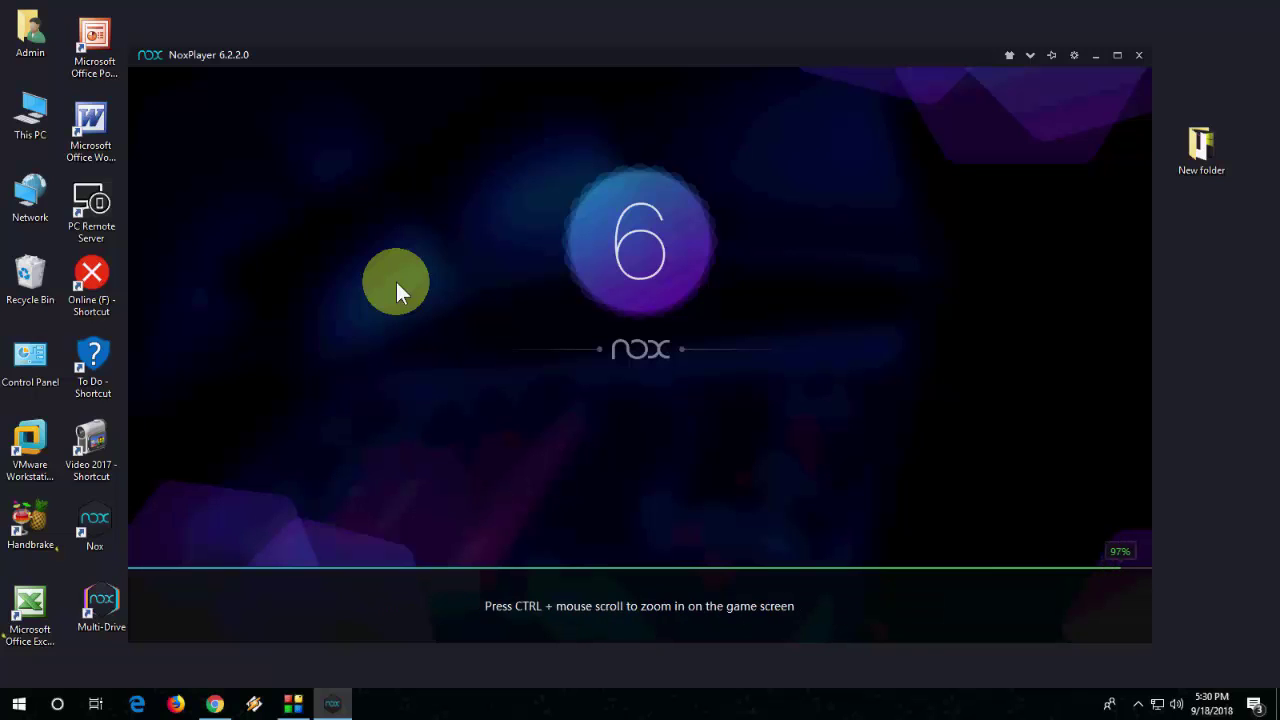
click(1139, 57)
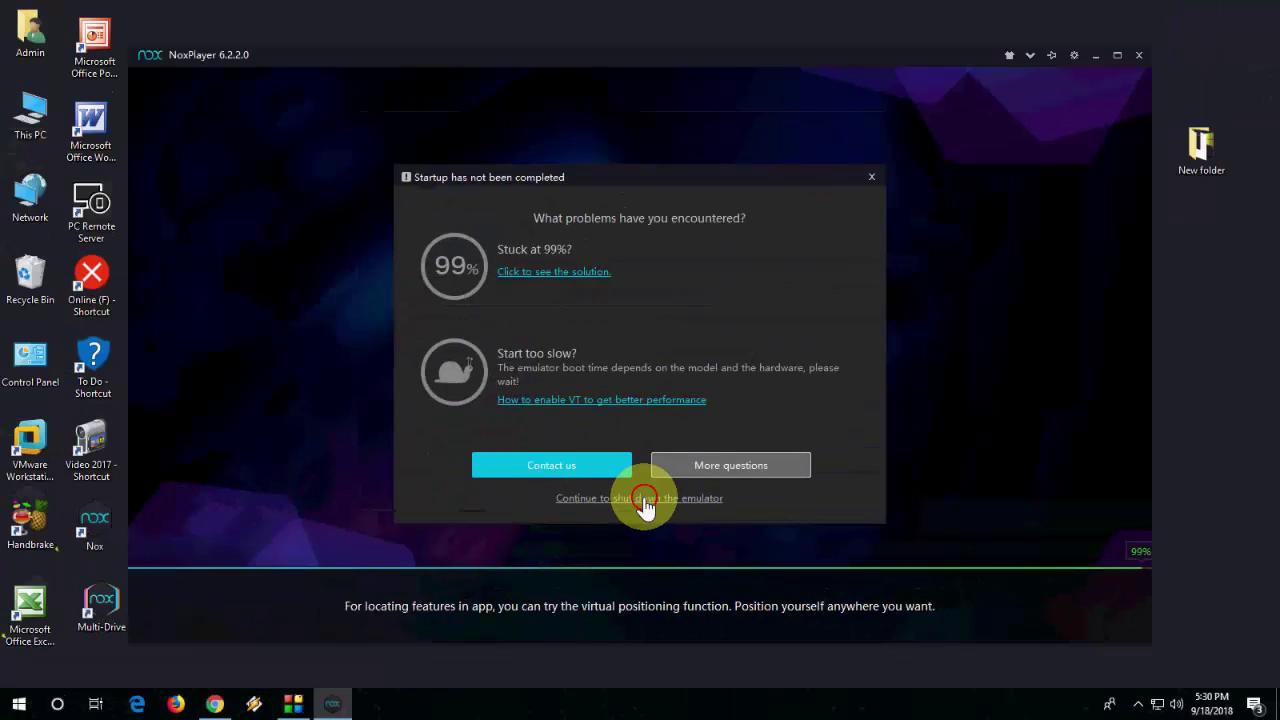
Step: Confirm shutting down the emulator and refresh the desktop several times
click(652, 500)
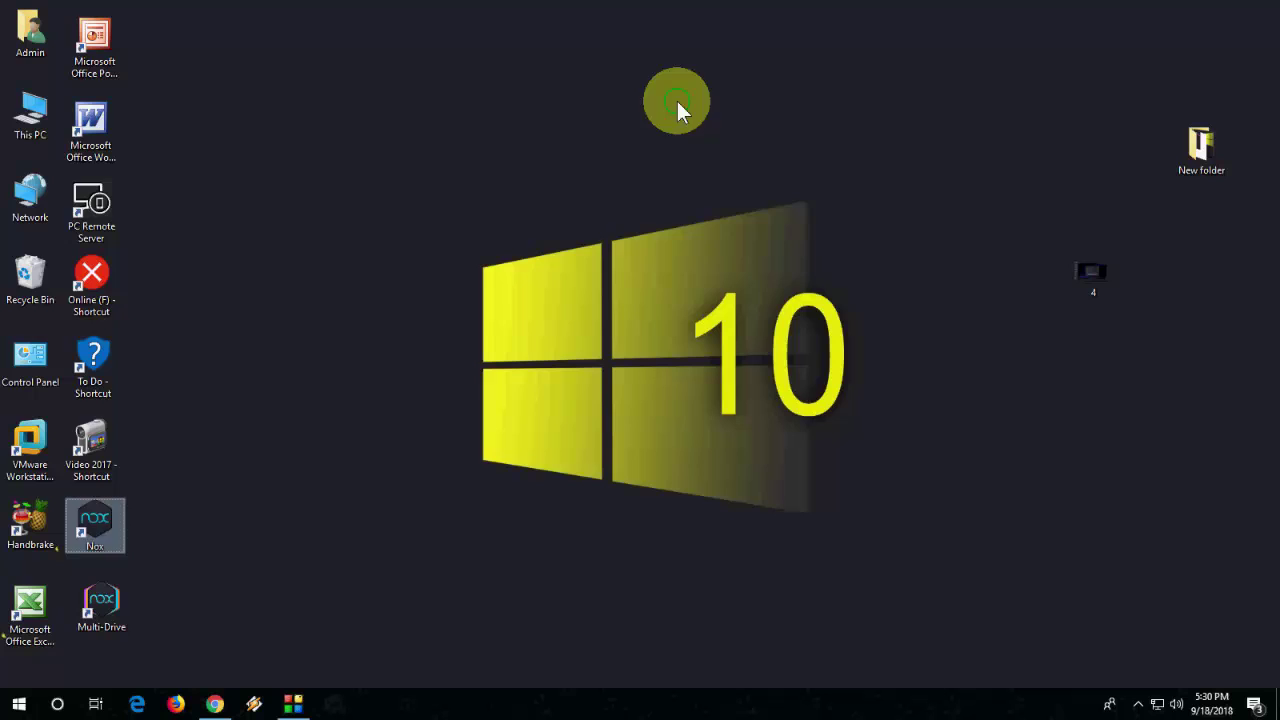
right_click(677, 101)
click(703, 160)
right_click(665, 117)
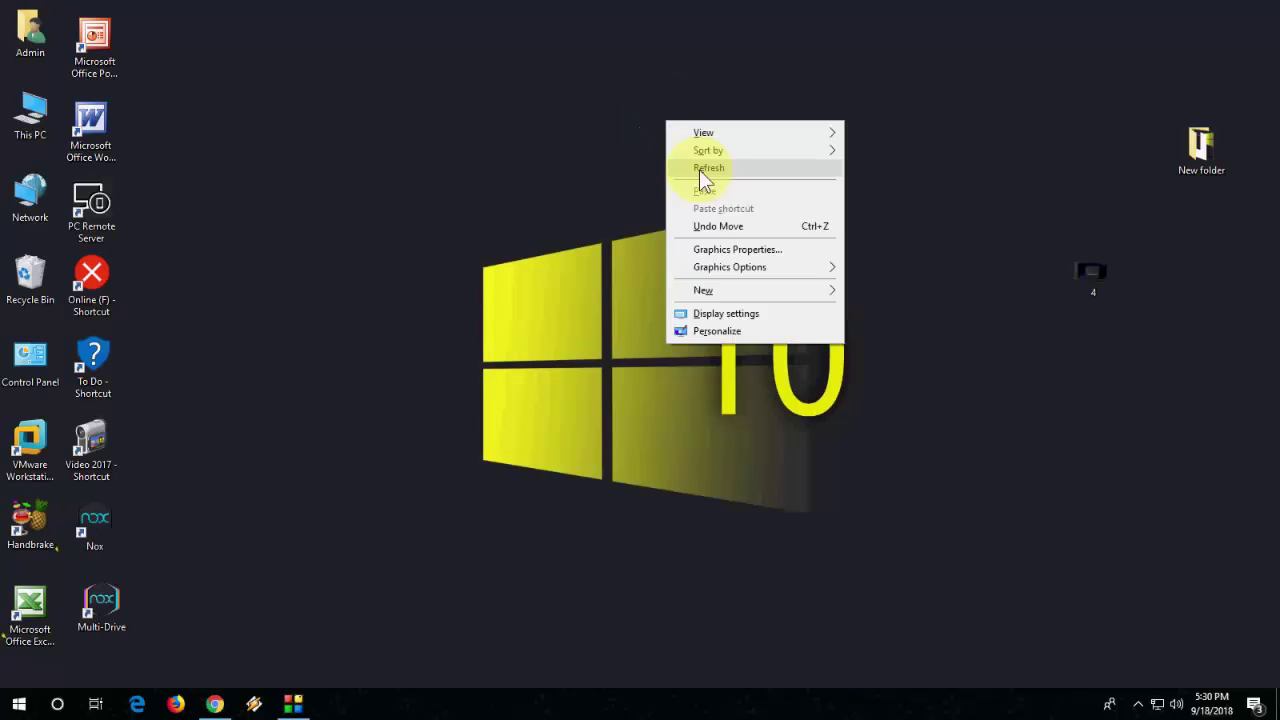
click(700, 164)
right_click(663, 117)
click(704, 164)
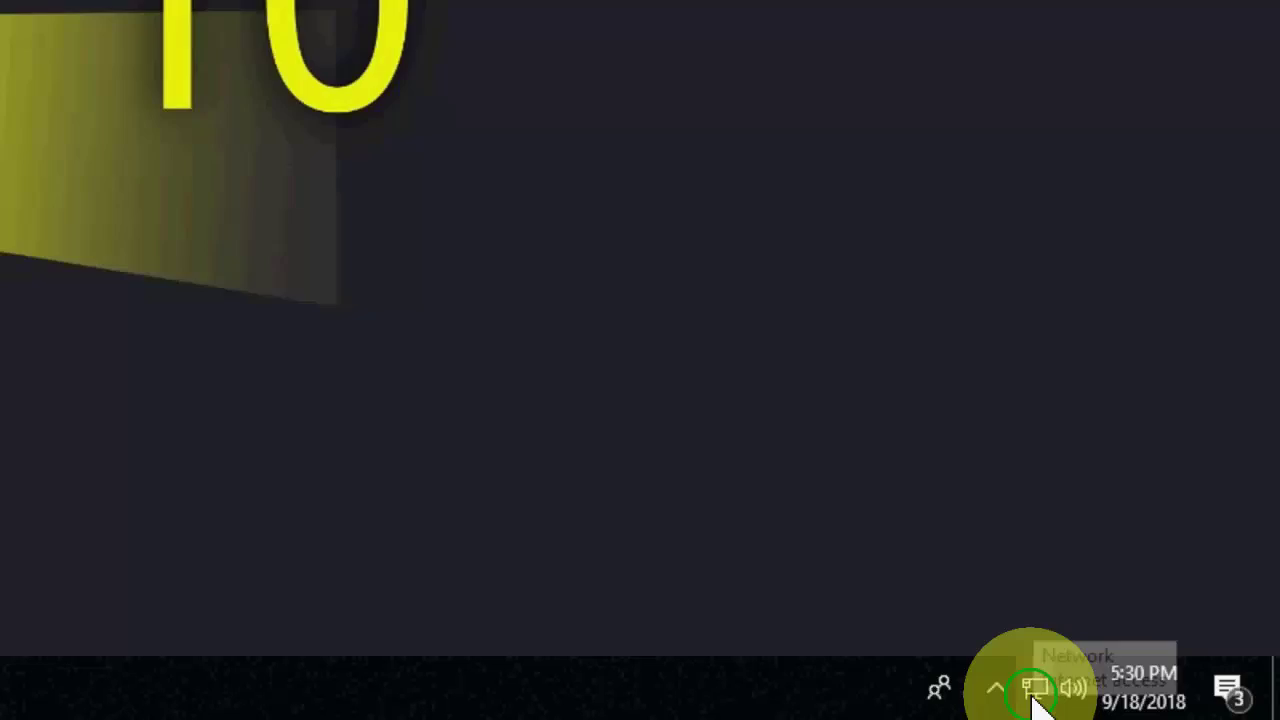
Step: Go from the network tray icon's Network & Internet settings to Windows Firewall
right_click(1157, 704)
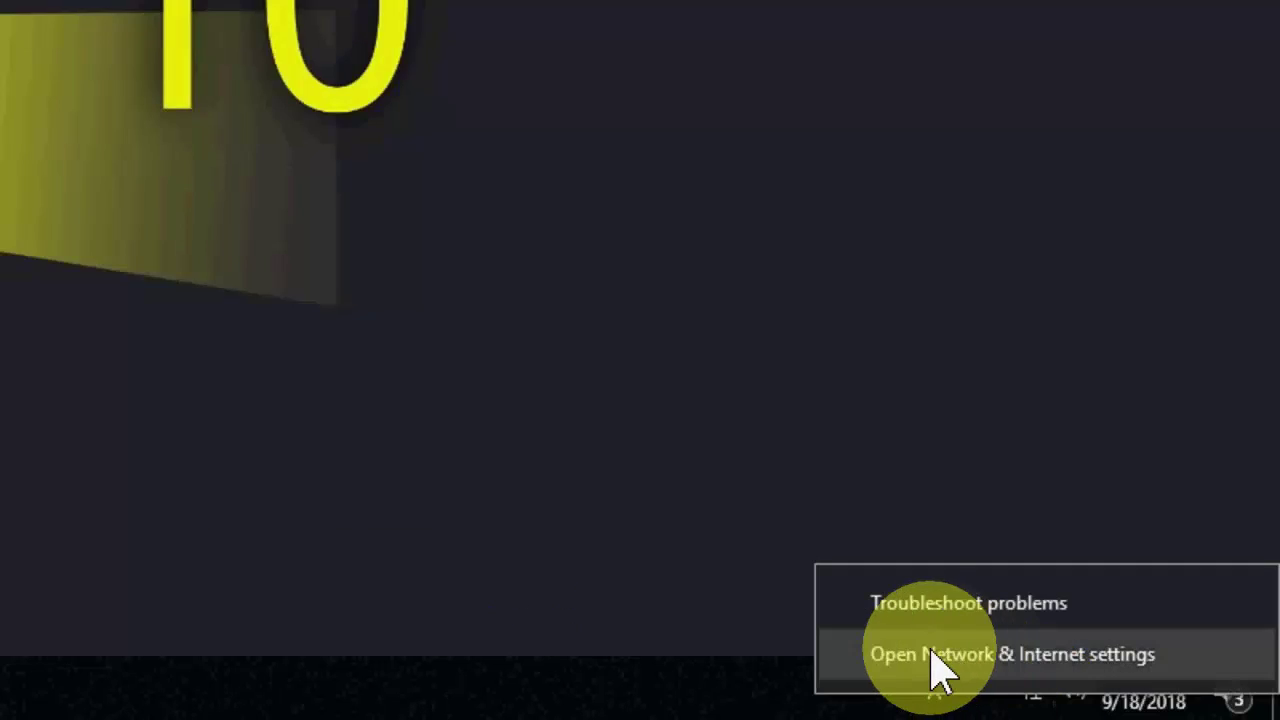
click(935, 655)
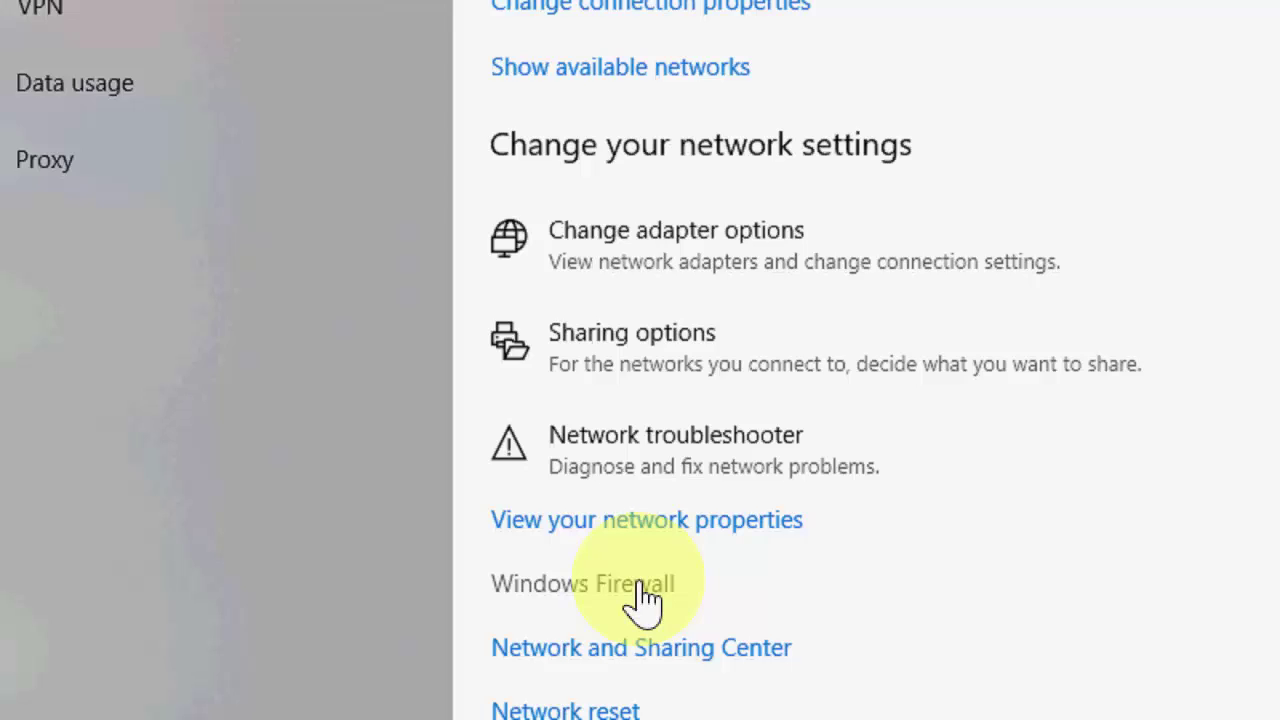
click(638, 586)
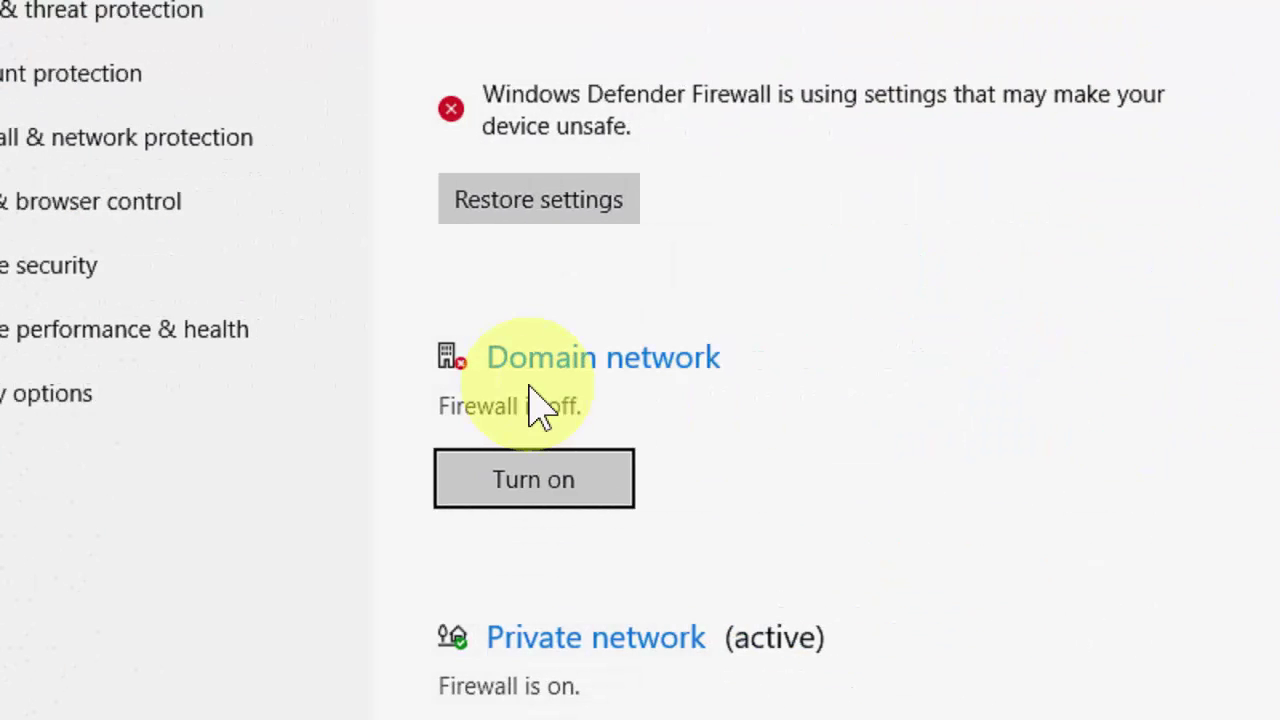
Step: Set the domain, private and public network firewall toggles to Off in turn
click(568, 490)
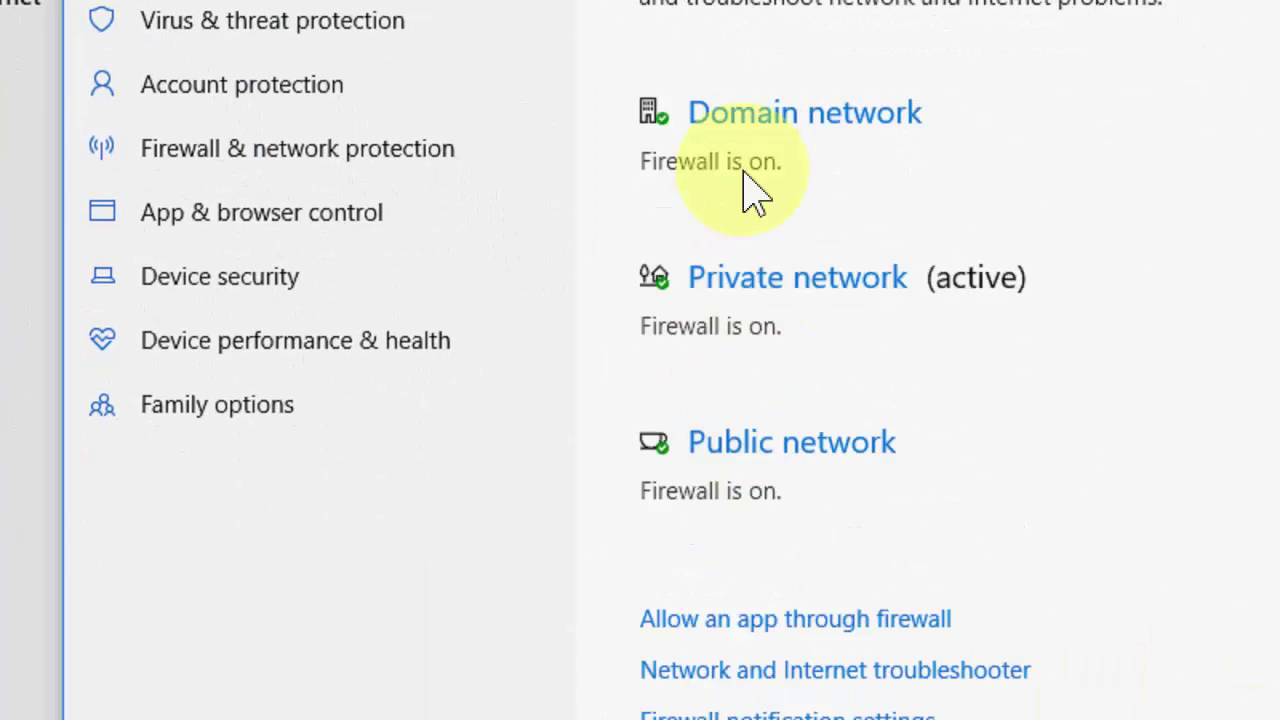
click(740, 160)
click(686, 414)
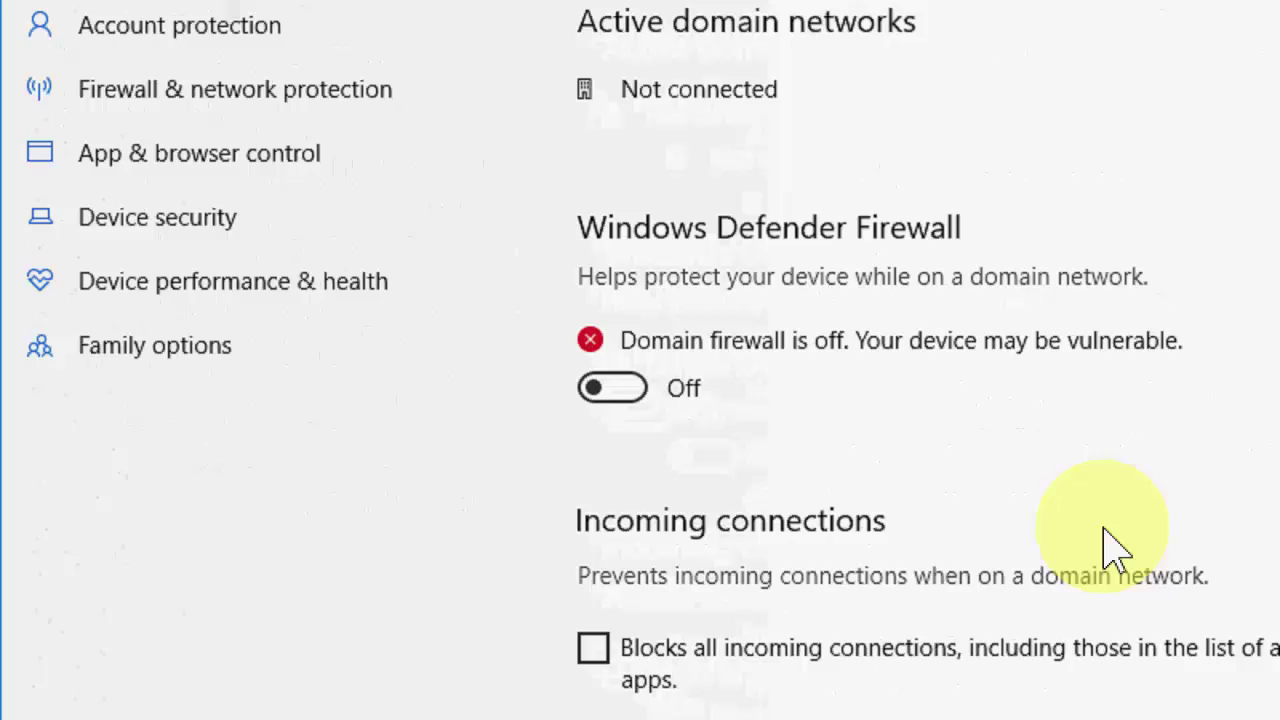
click(297, 219)
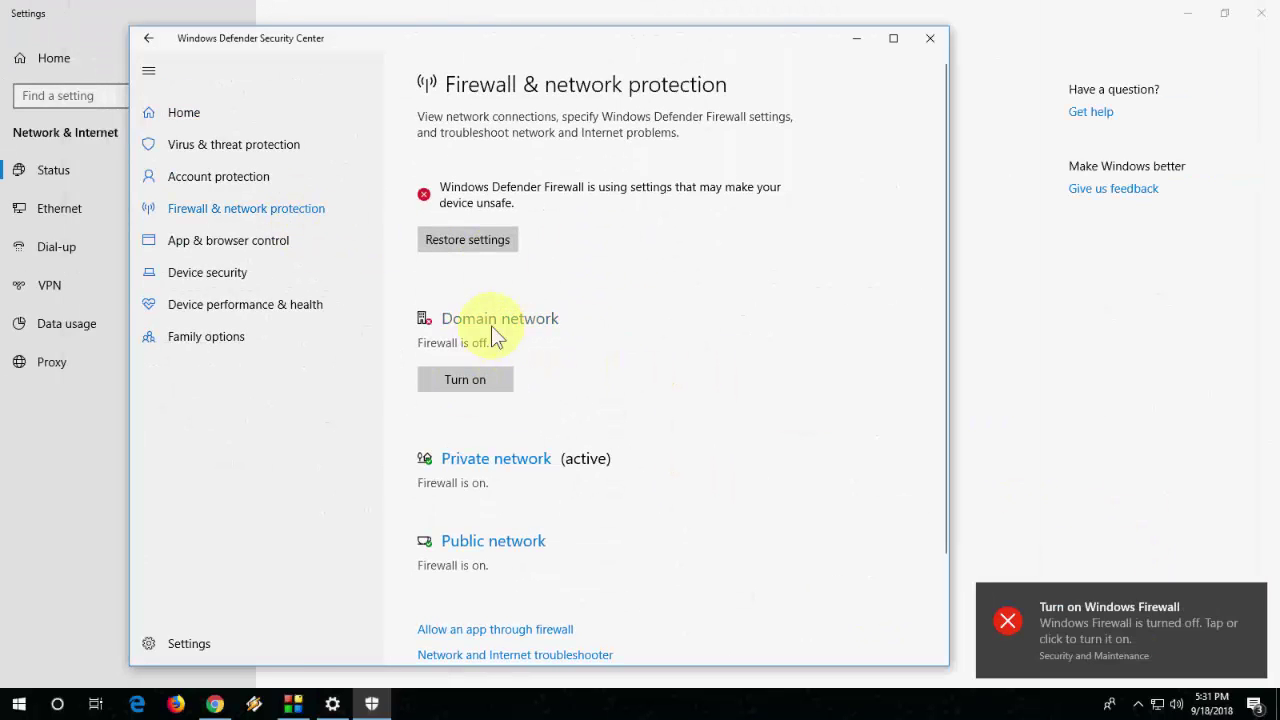
click(470, 462)
click(435, 358)
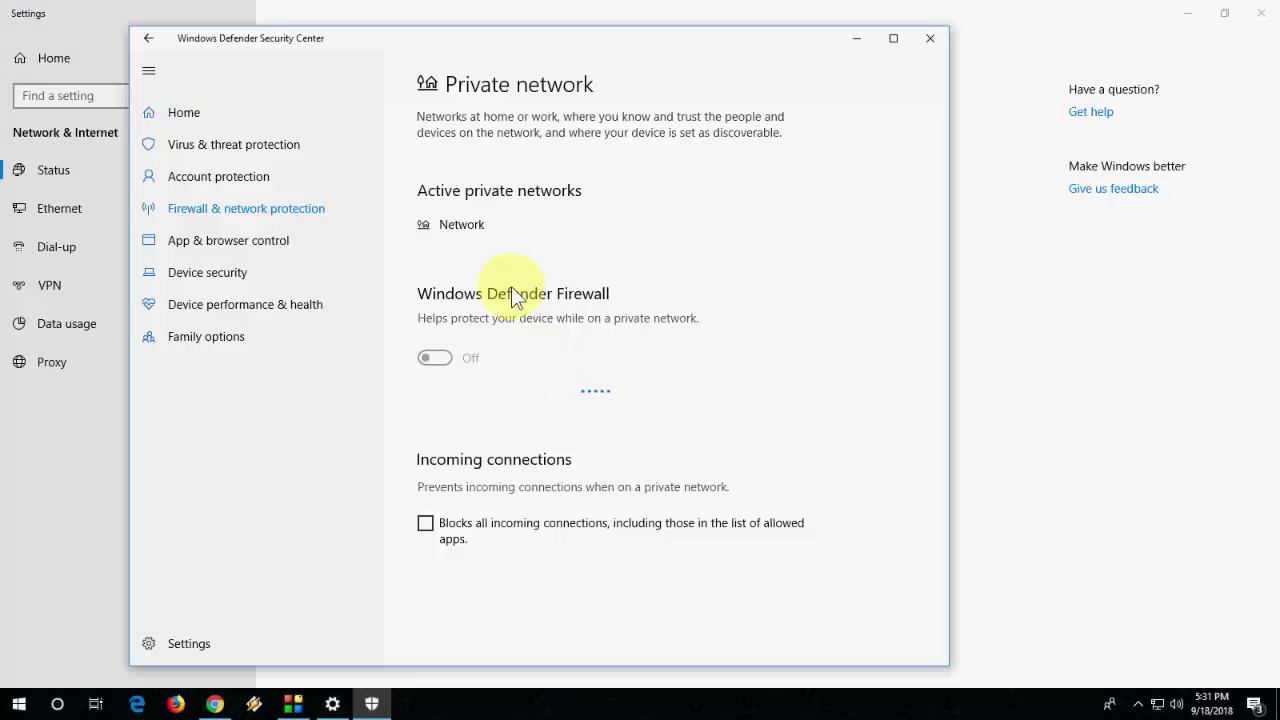
click(281, 210)
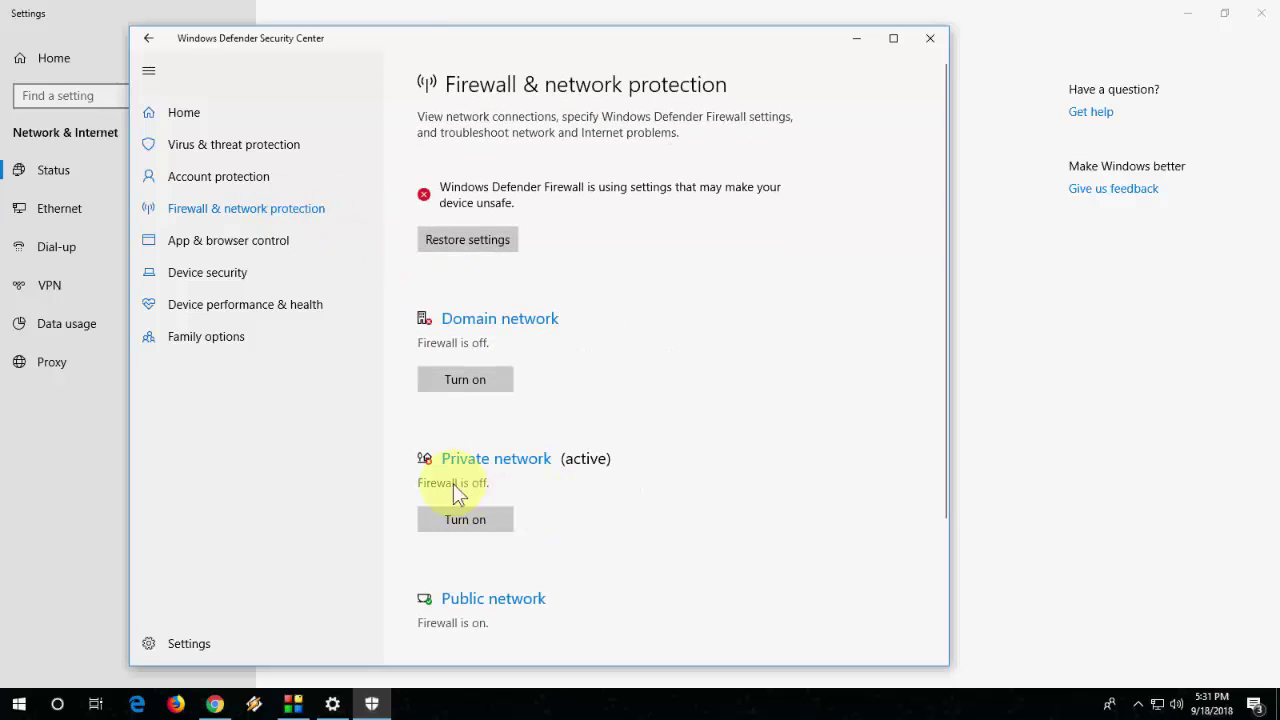
click(495, 605)
click(438, 358)
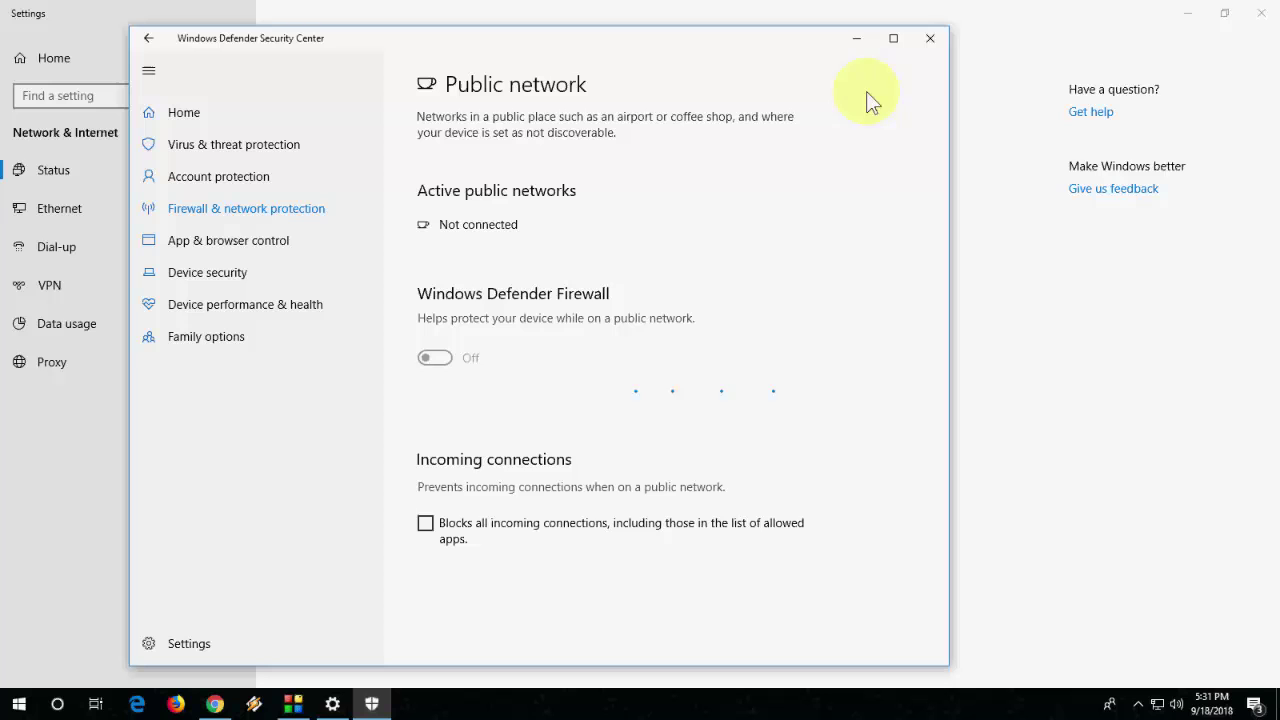
Step: Close Security Center, refresh the desktop, launch Multi-Drive and open the first instance's settings
click(929, 40)
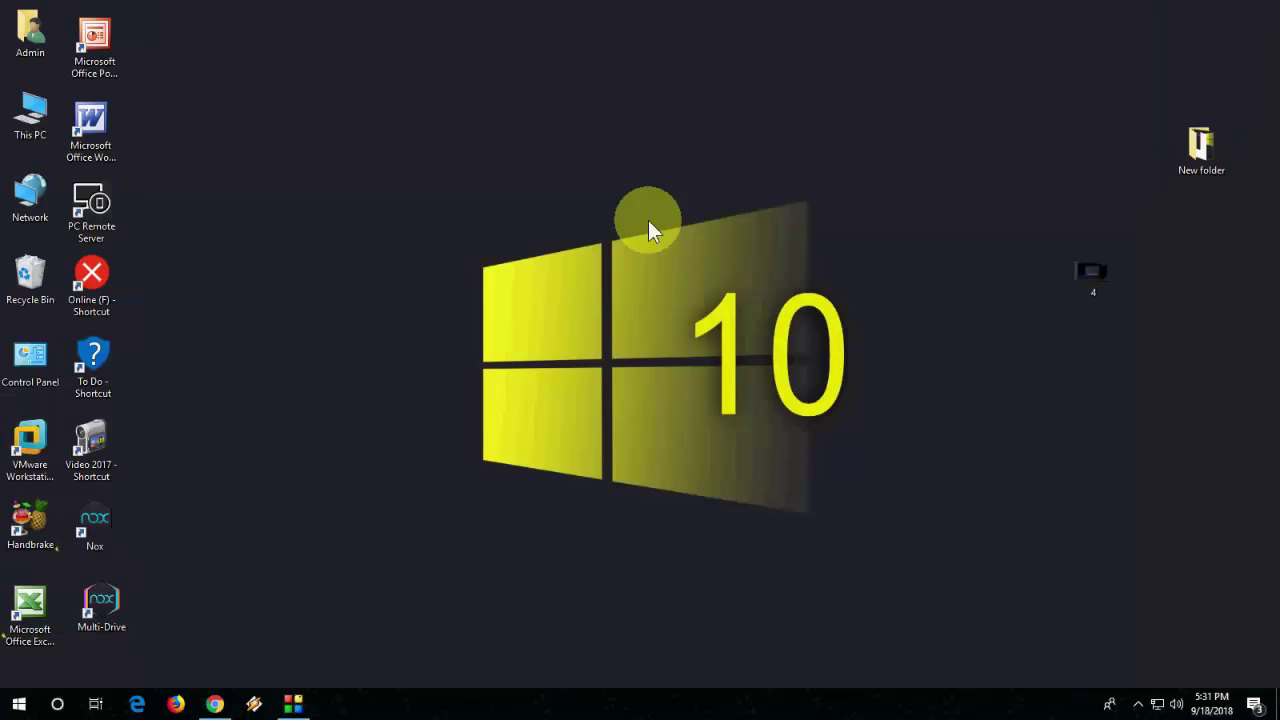
right_click(490, 272)
right_click(366, 302)
click(378, 351)
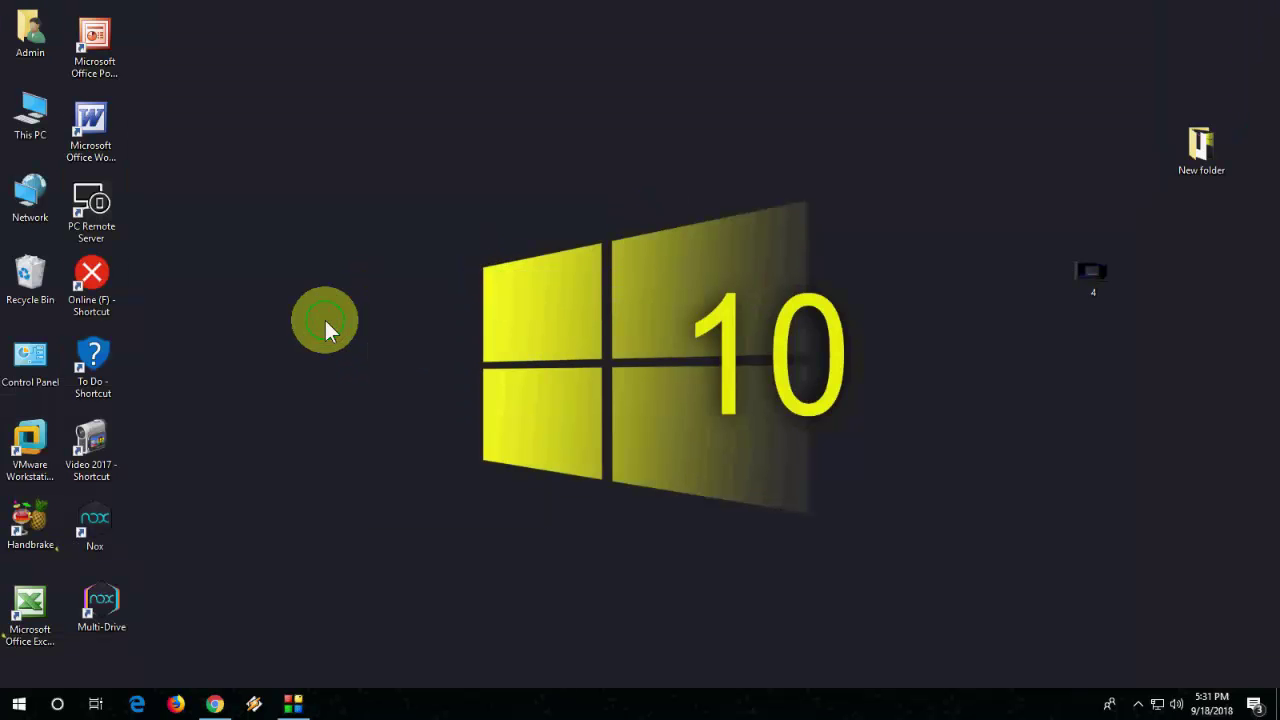
right_click(325, 320)
click(356, 366)
right_click(337, 303)
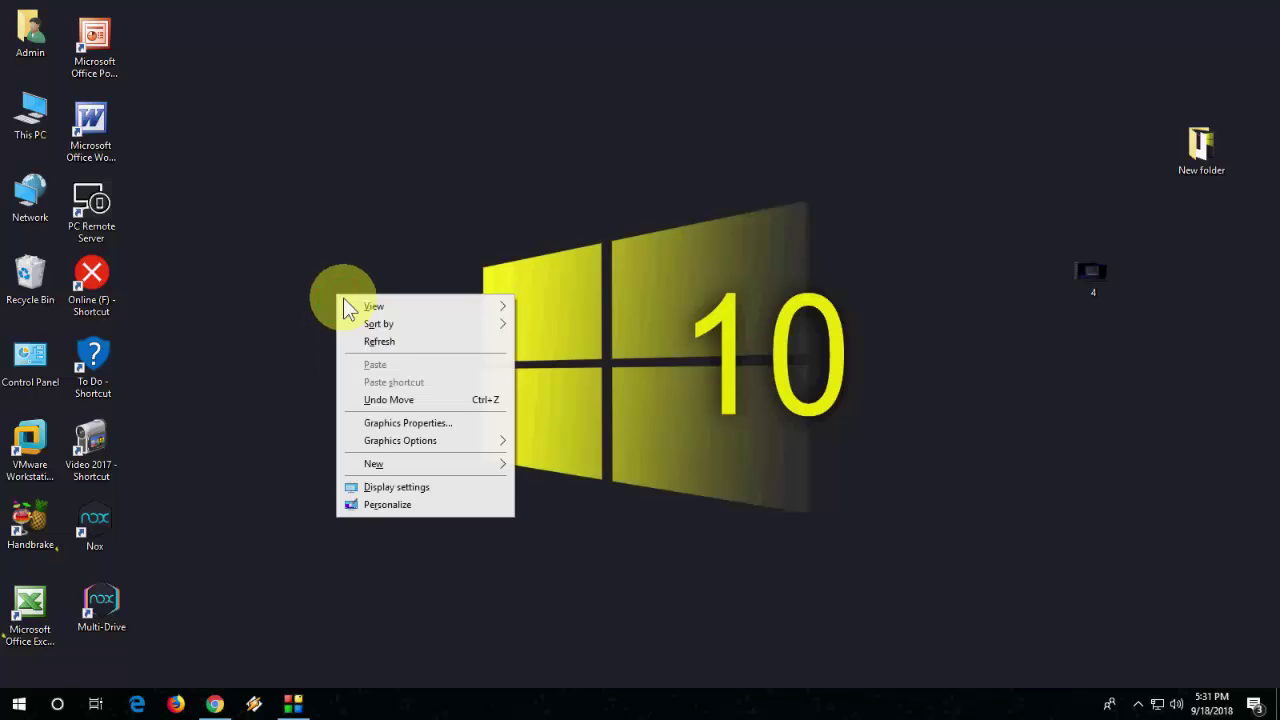
click(367, 337)
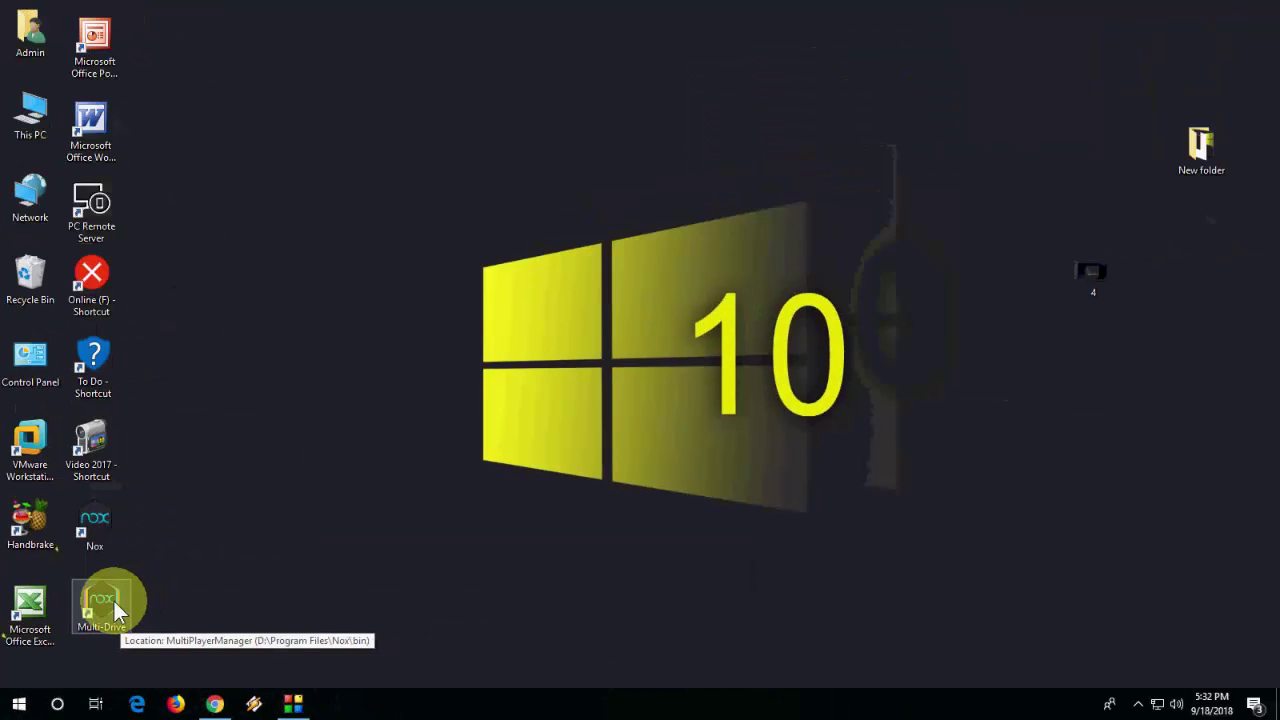
double_click(114, 601)
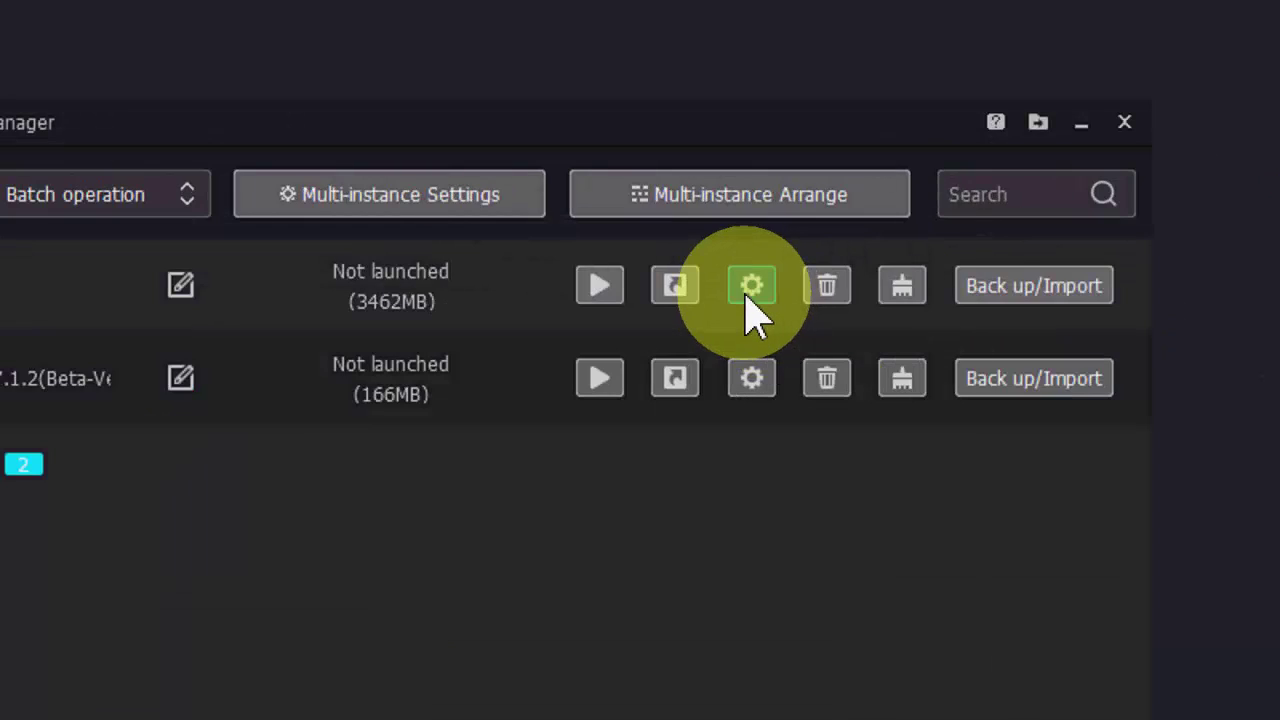
click(751, 290)
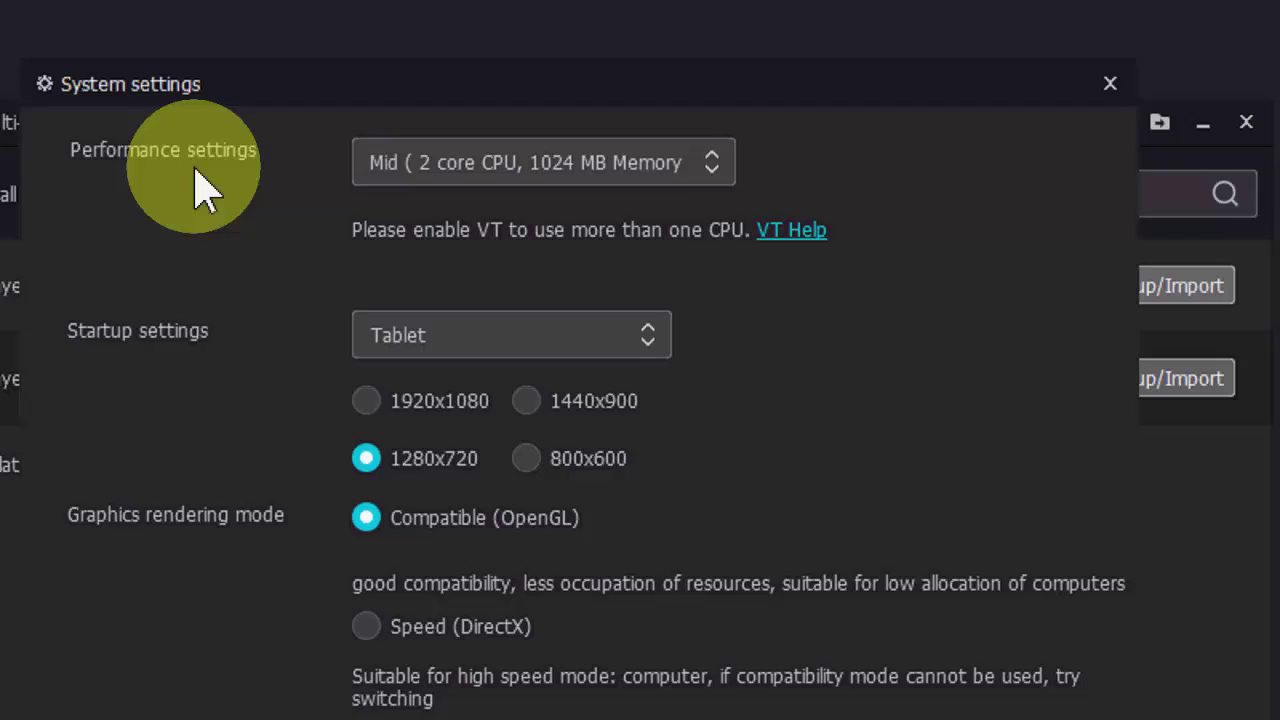
Step: Choose Custom performance and set the memory to 3700 MB
click(460, 166)
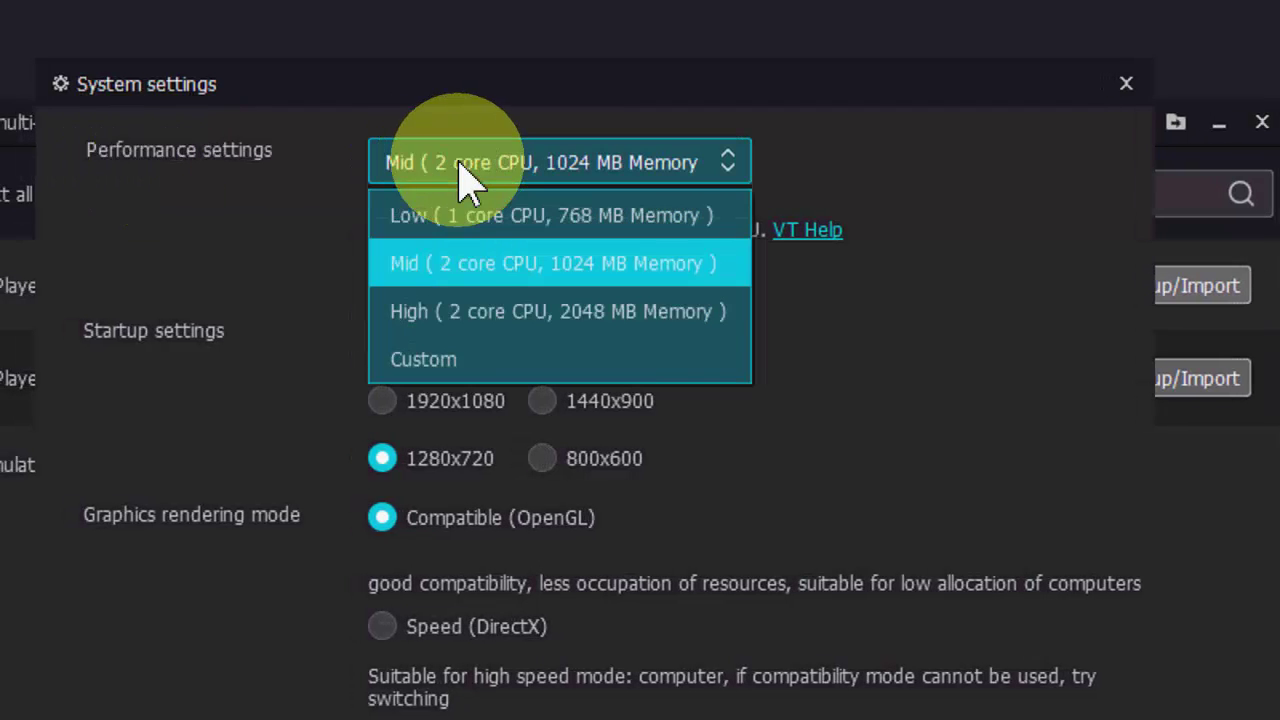
click(445, 358)
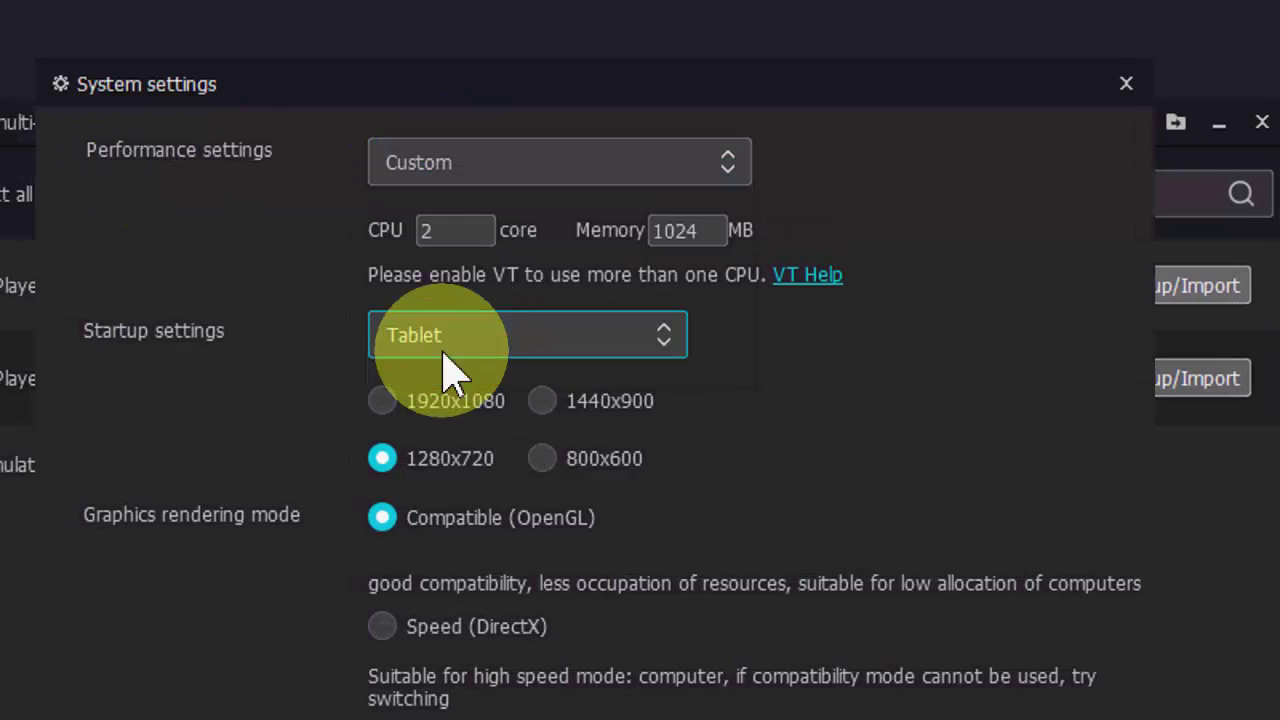
double_click(688, 231)
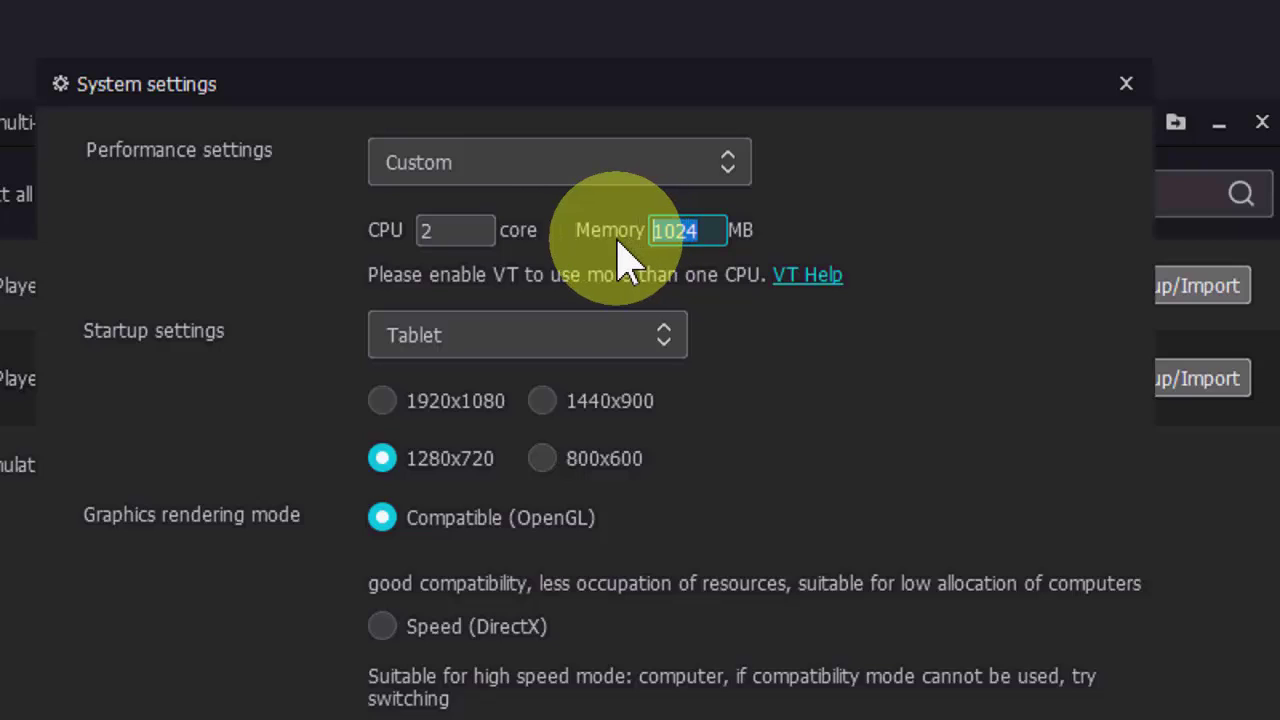
text(3700)
click(806, 375)
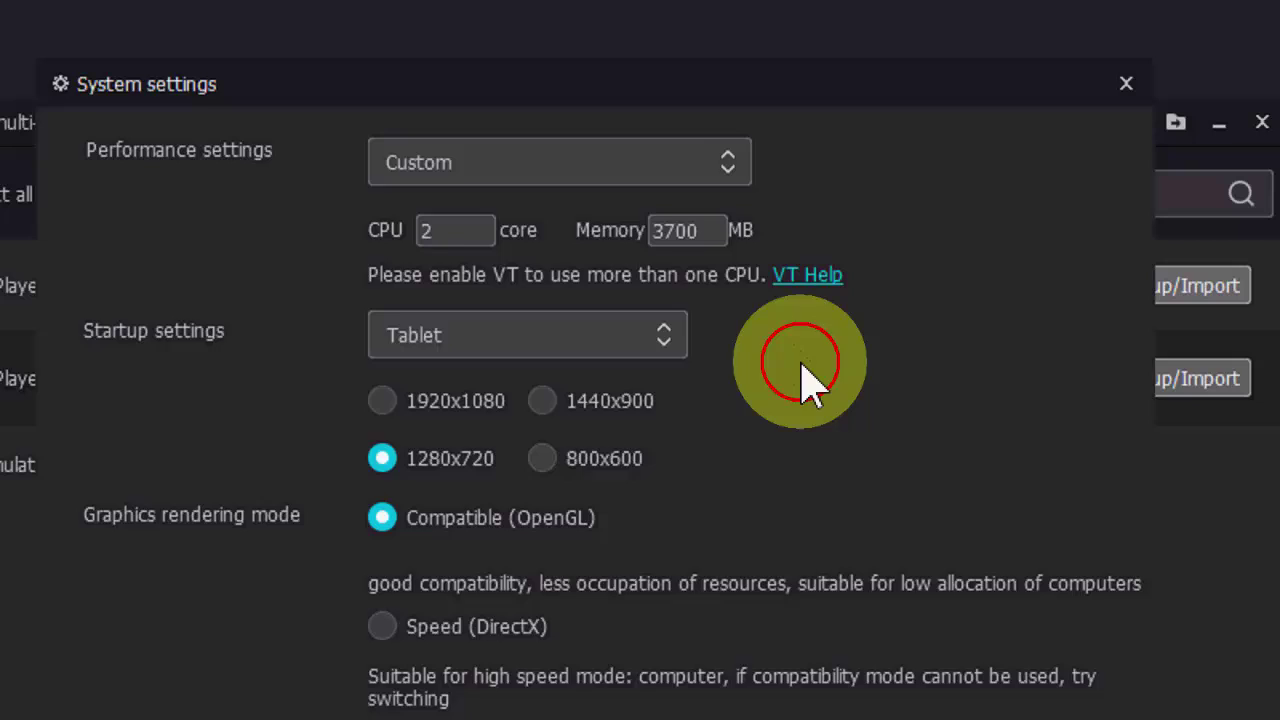
Step: Switch rendering to Speed (DirectX), save the settings, and close the manager
scroll(757, 625, down, 1)
scroll(757, 625, down, 1)
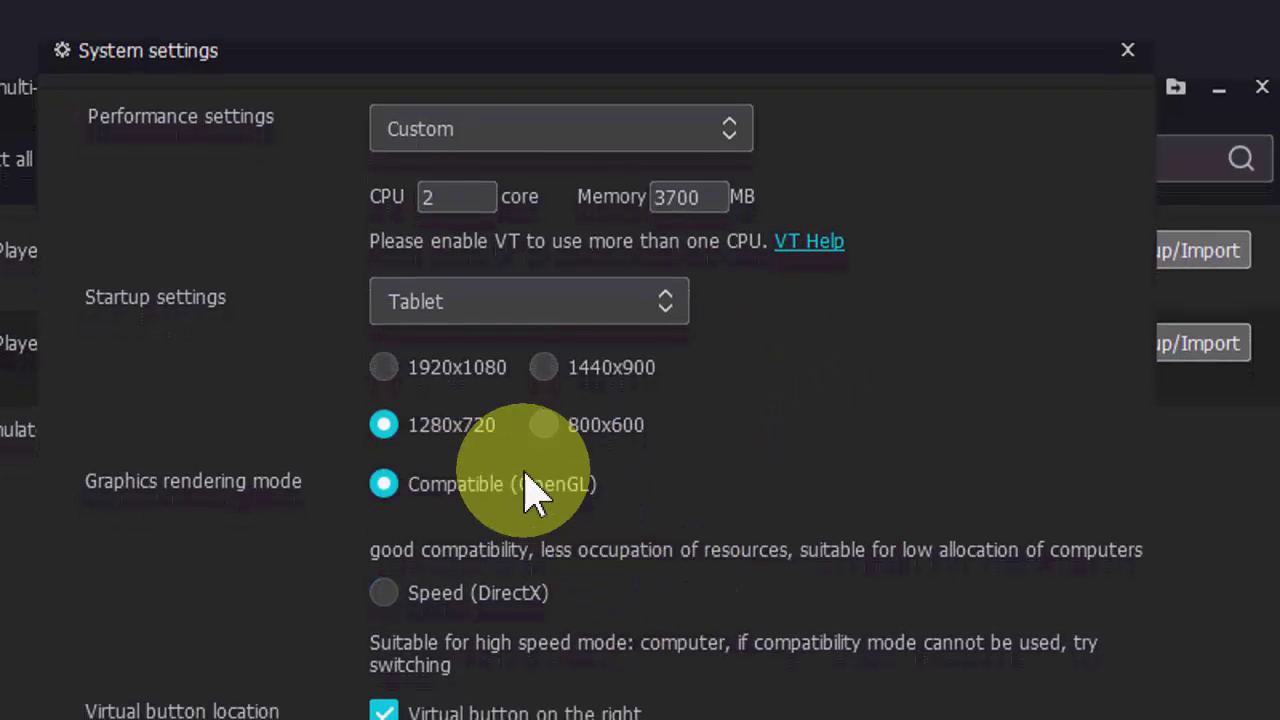
scroll(615, 505, down, 1)
click(505, 580)
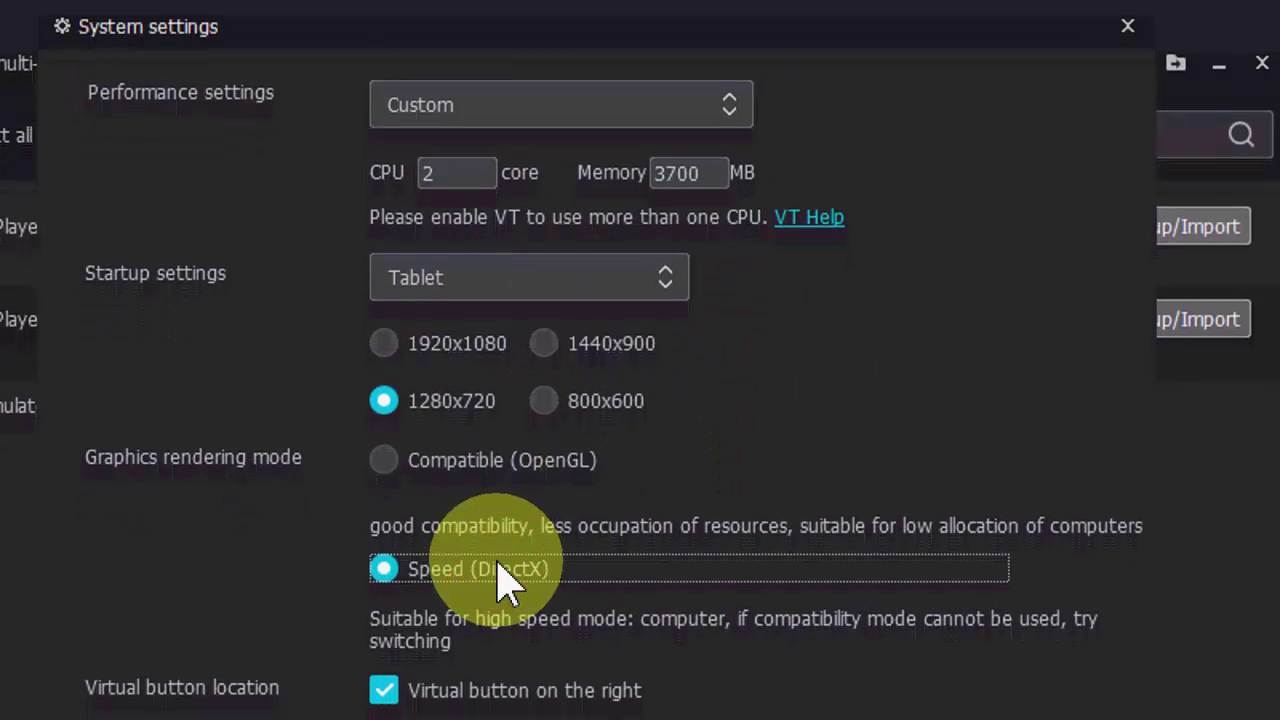
scroll(500, 575, down, 1)
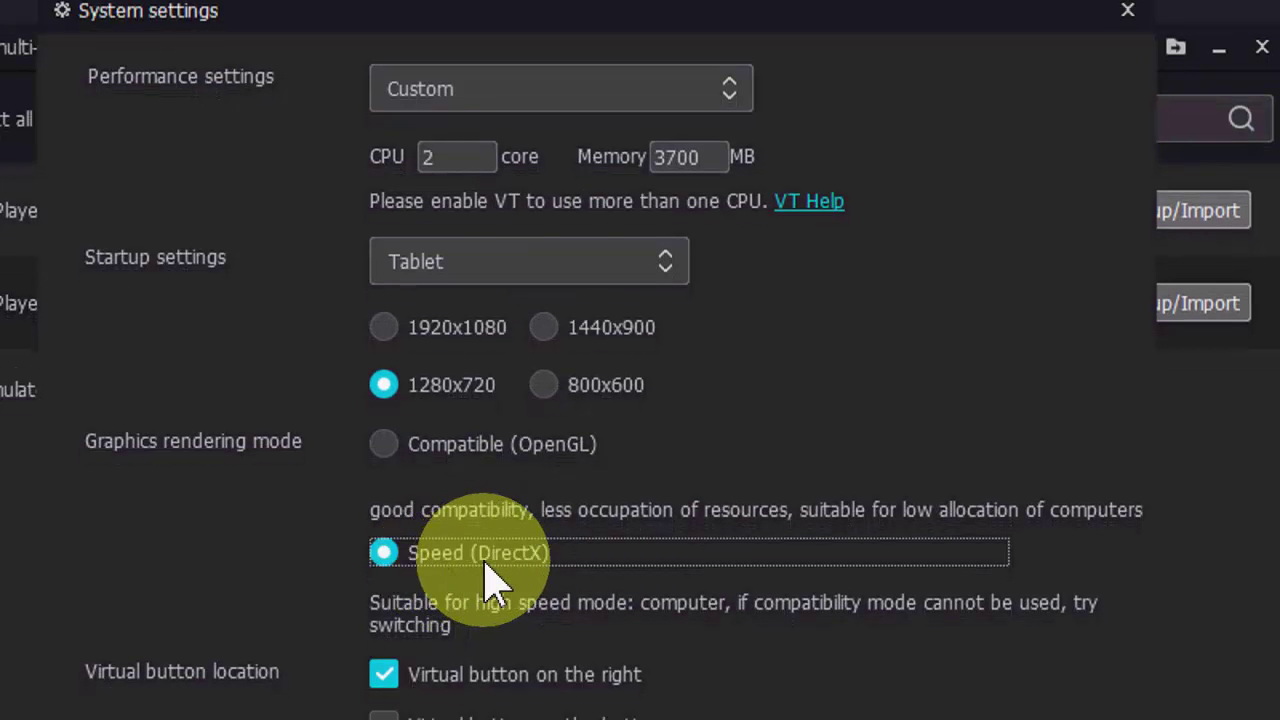
click(757, 622)
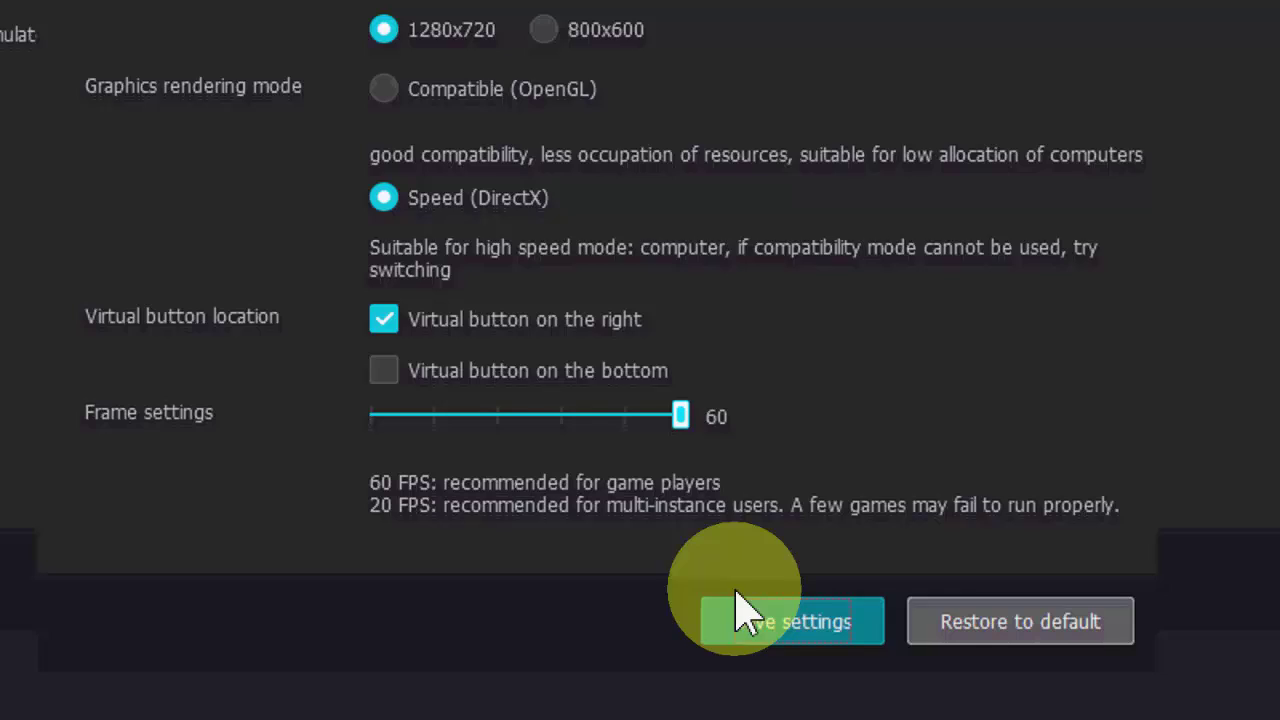
click(603, 262)
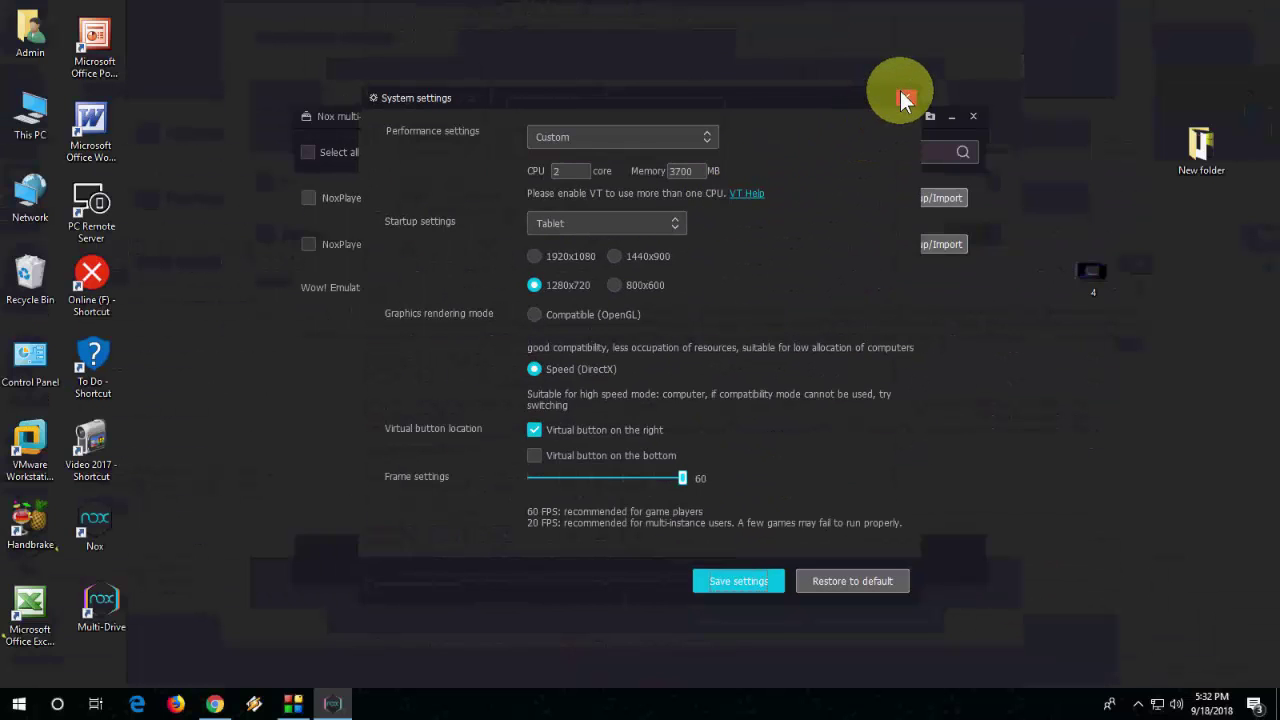
click(905, 98)
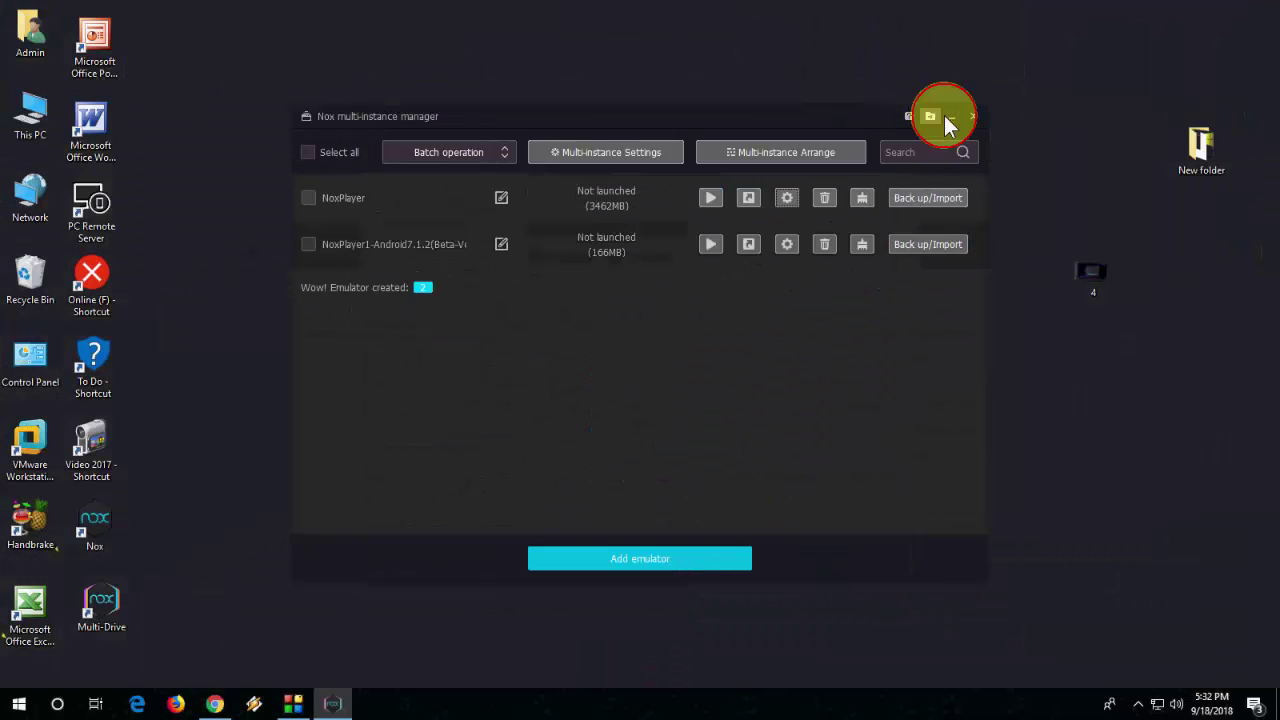
click(957, 125)
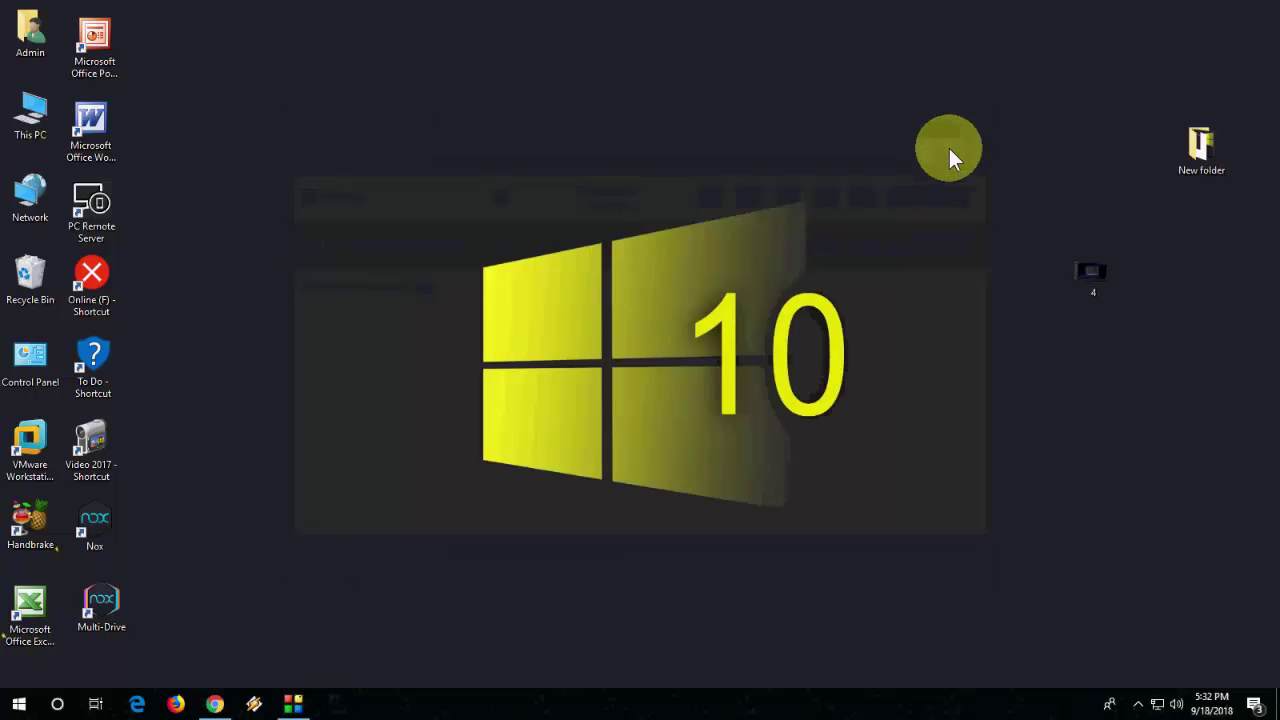
Step: Refresh the desktop
right_click(573, 130)
click(455, 145)
right_click(450, 144)
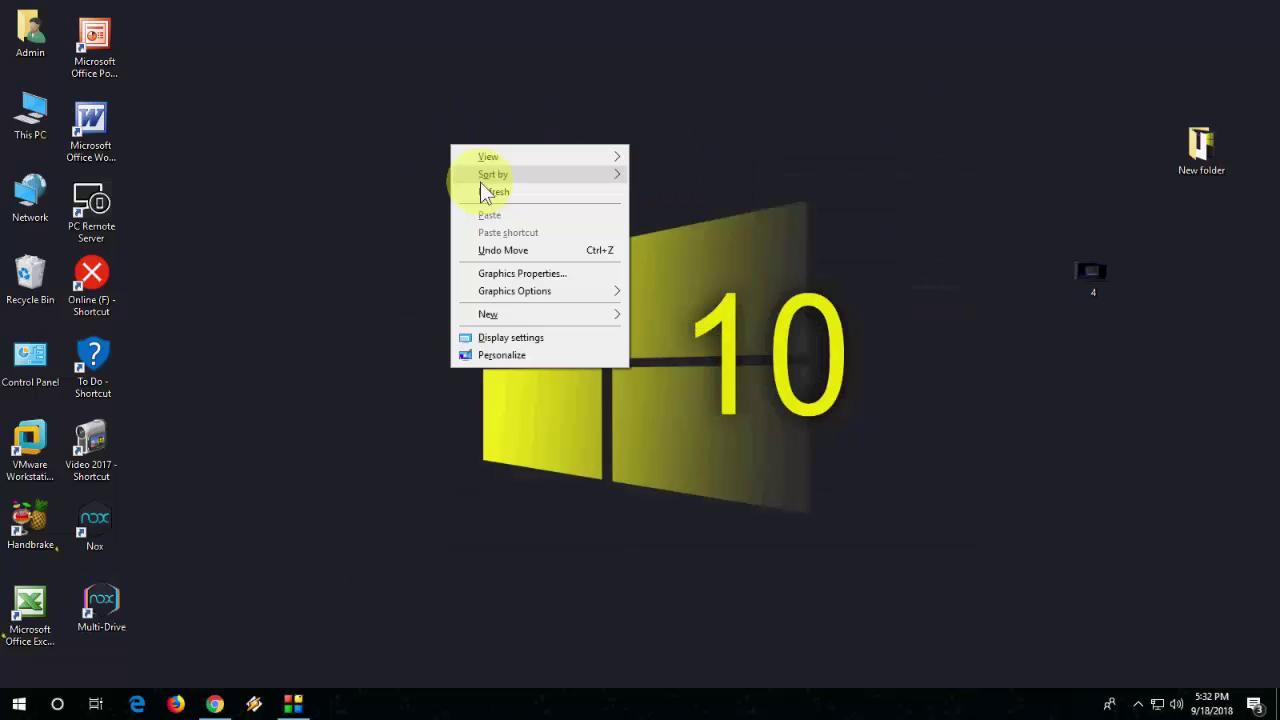
click(475, 194)
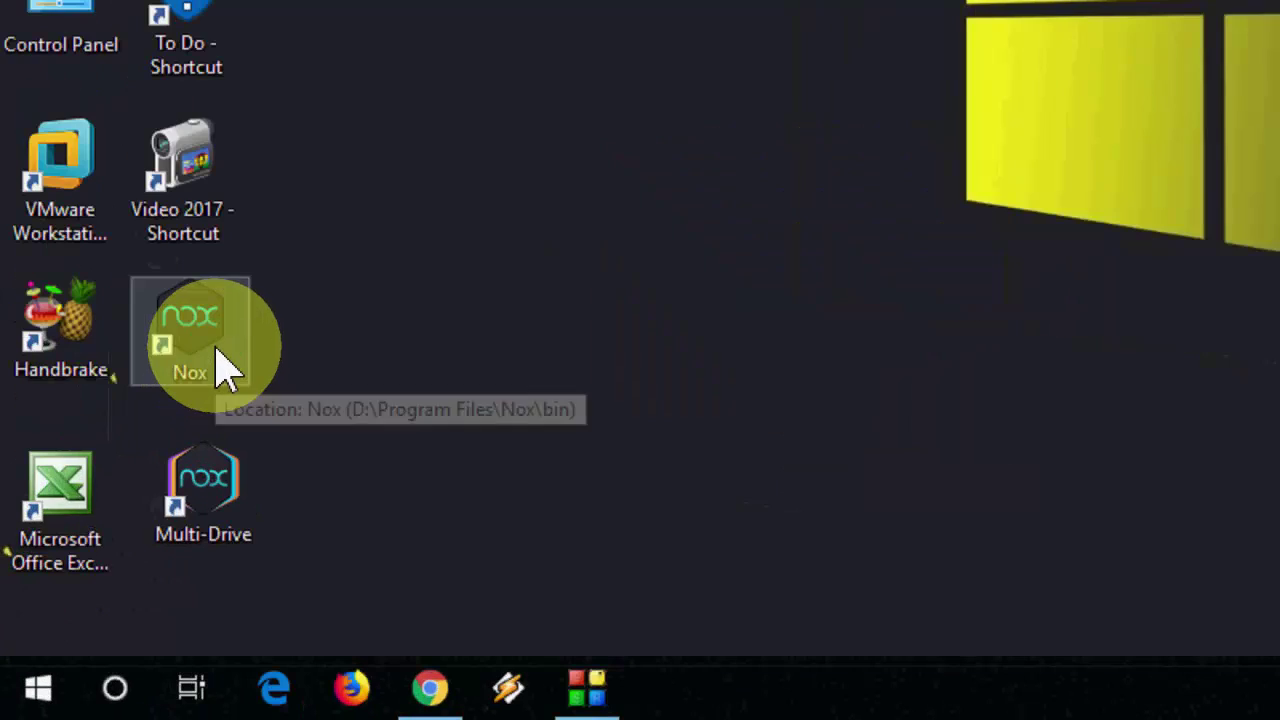
Step: In the Nox shortcut's Properties, enable Windows 8 compatibility mode and apply
right_click(109, 537)
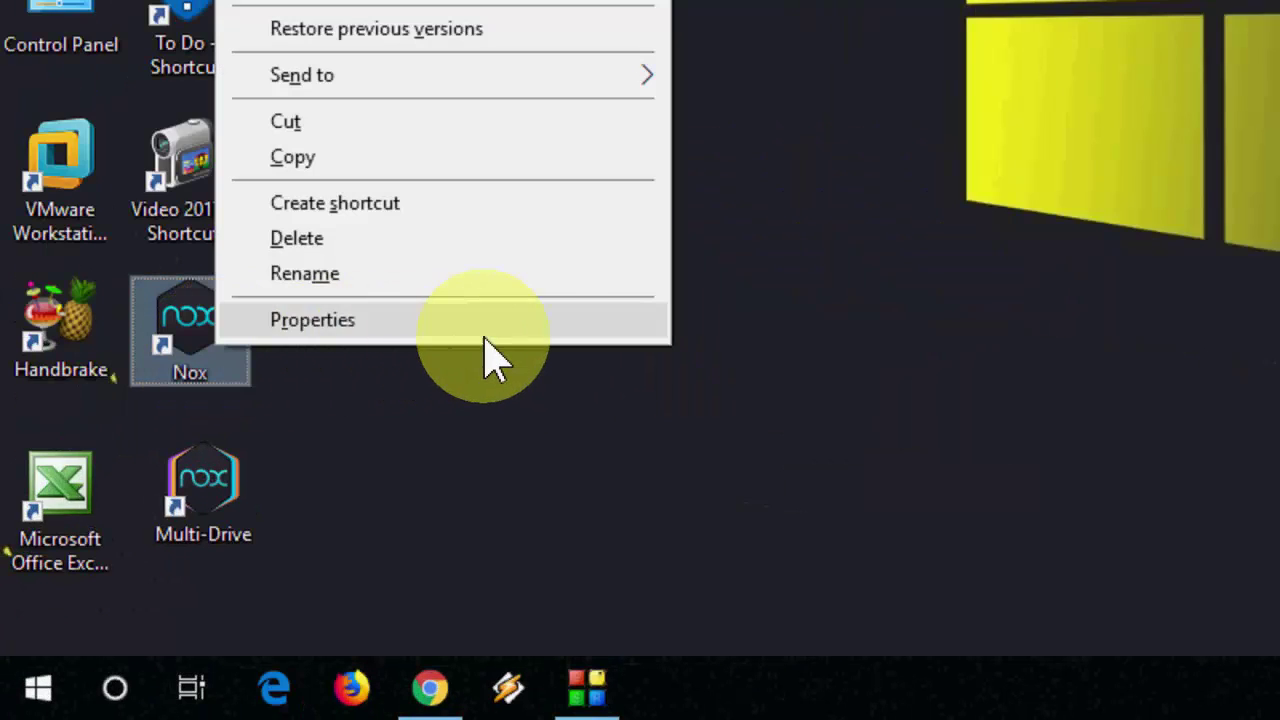
click(531, 321)
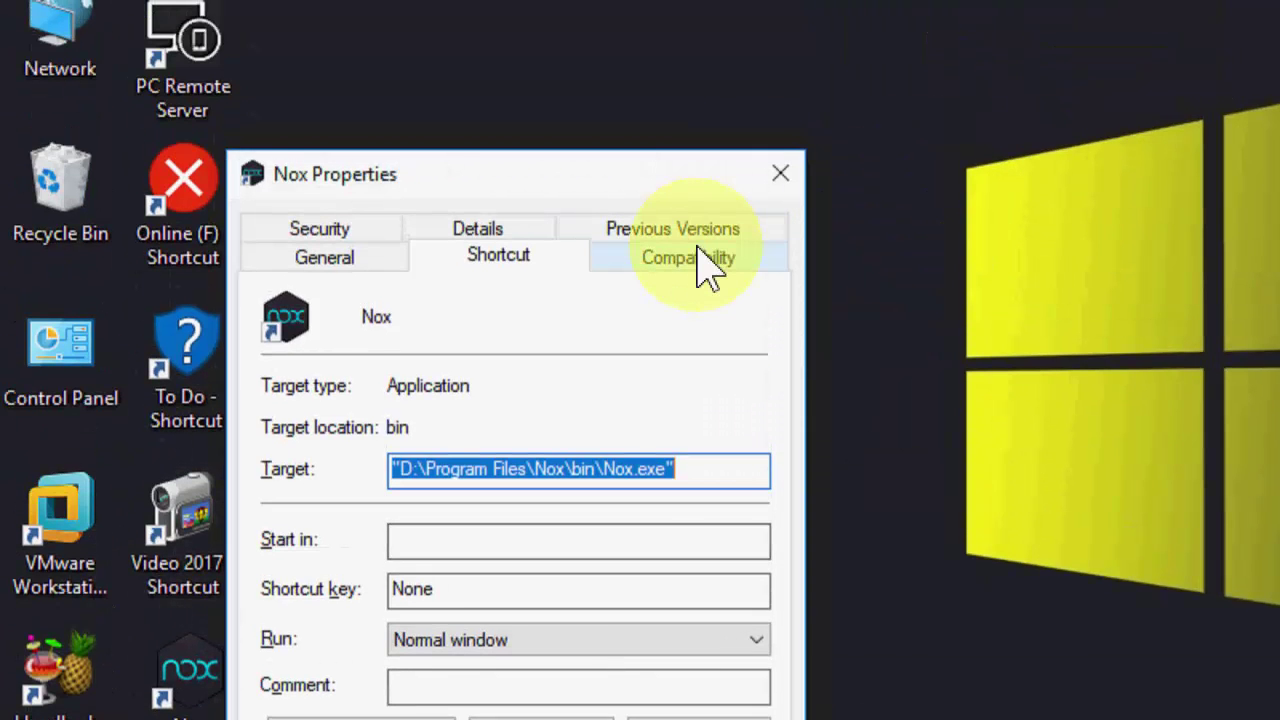
click(697, 258)
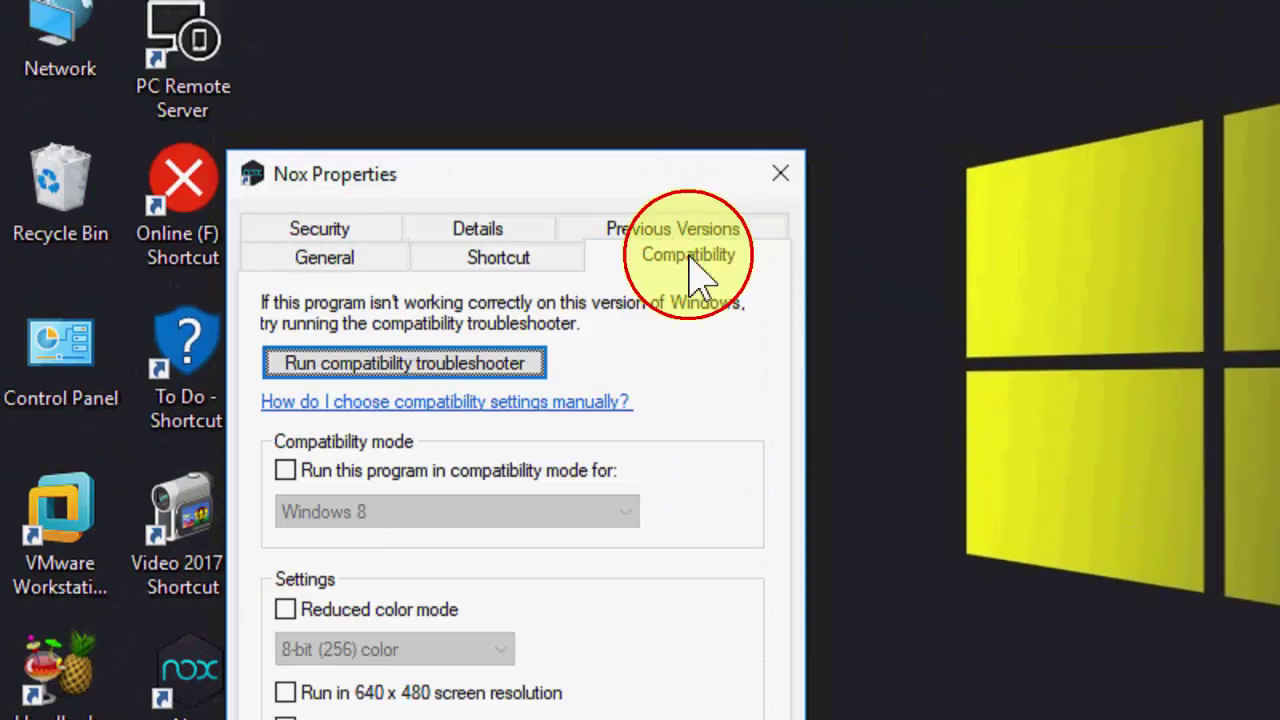
click(305, 472)
click(500, 512)
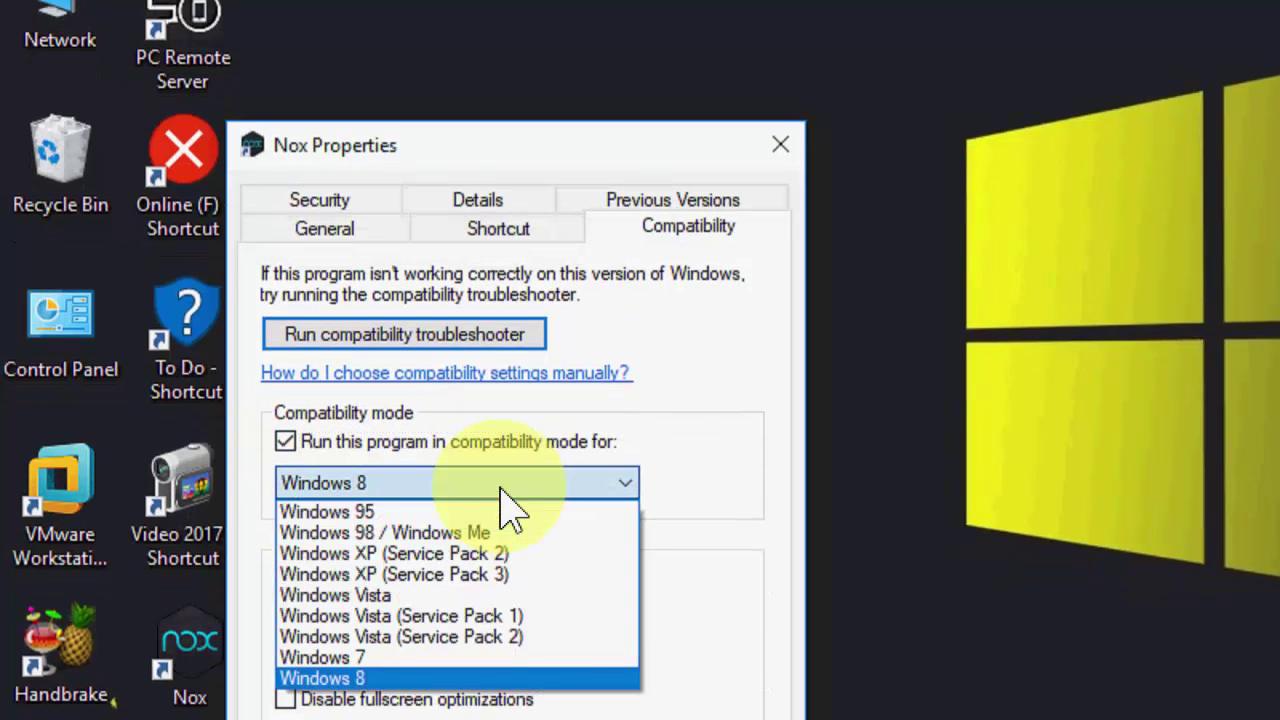
click(503, 490)
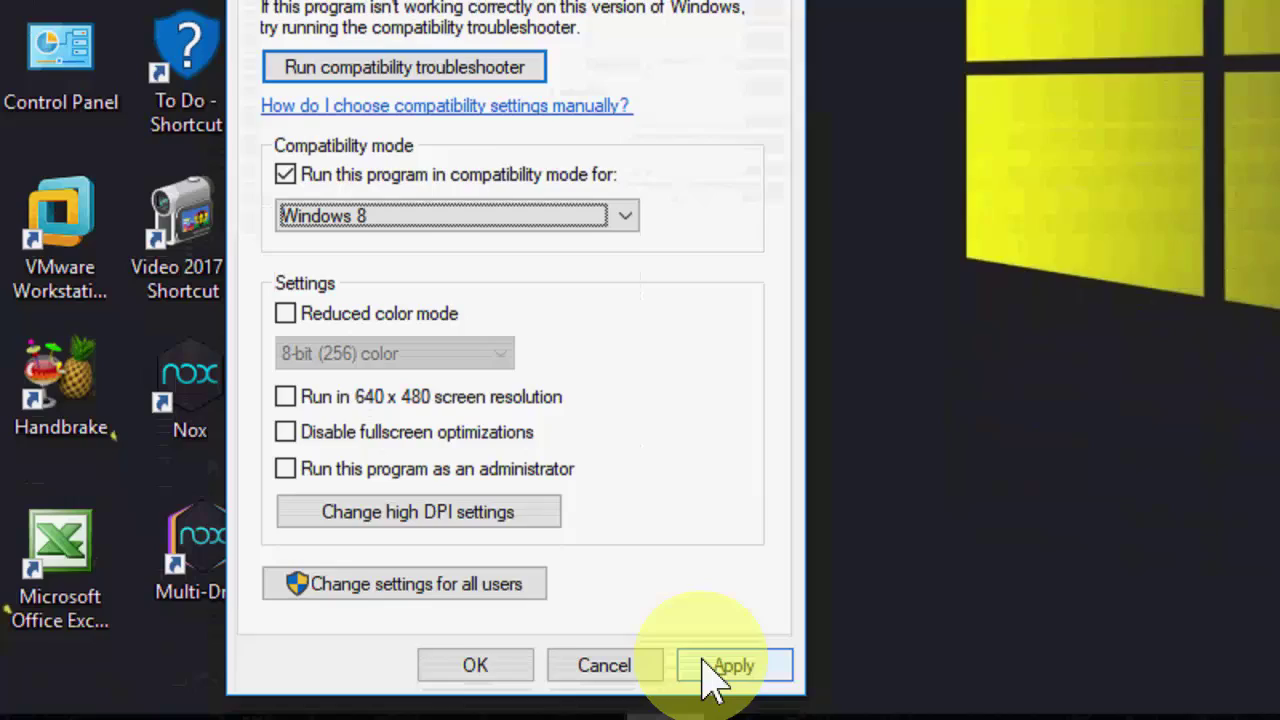
click(713, 667)
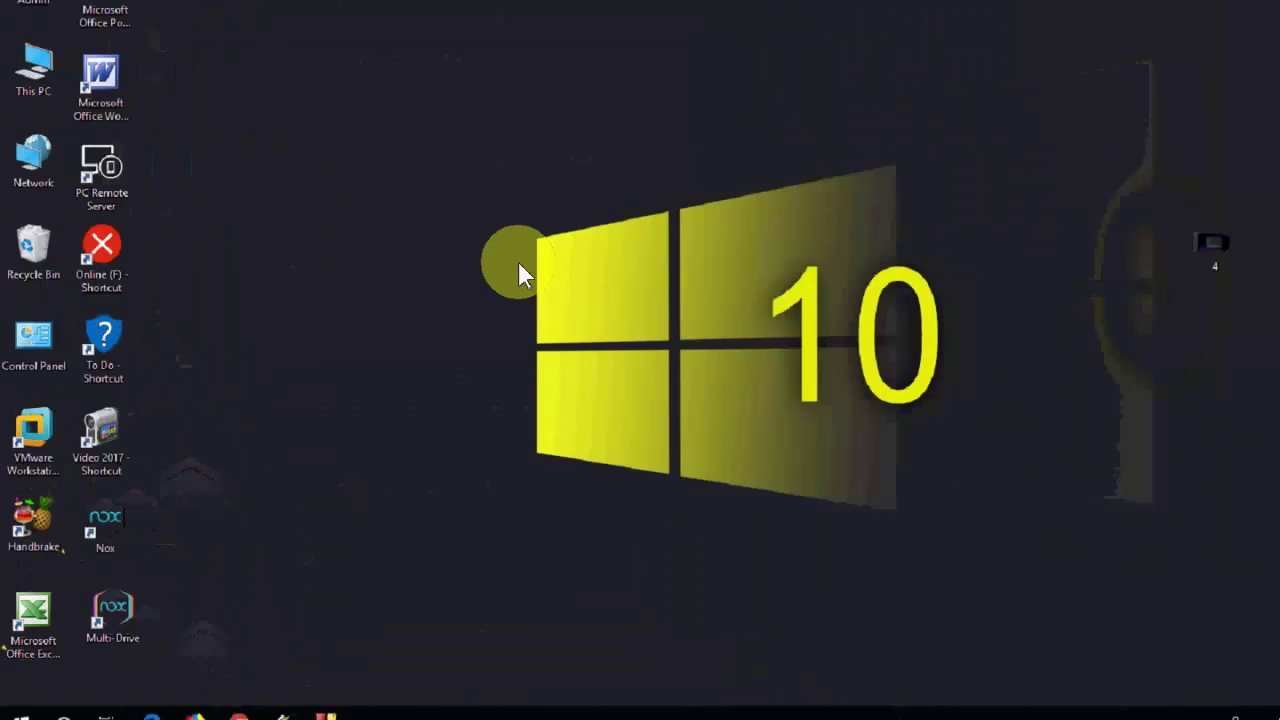
Step: Refresh the desktop three times
right_click(359, 206)
click(391, 254)
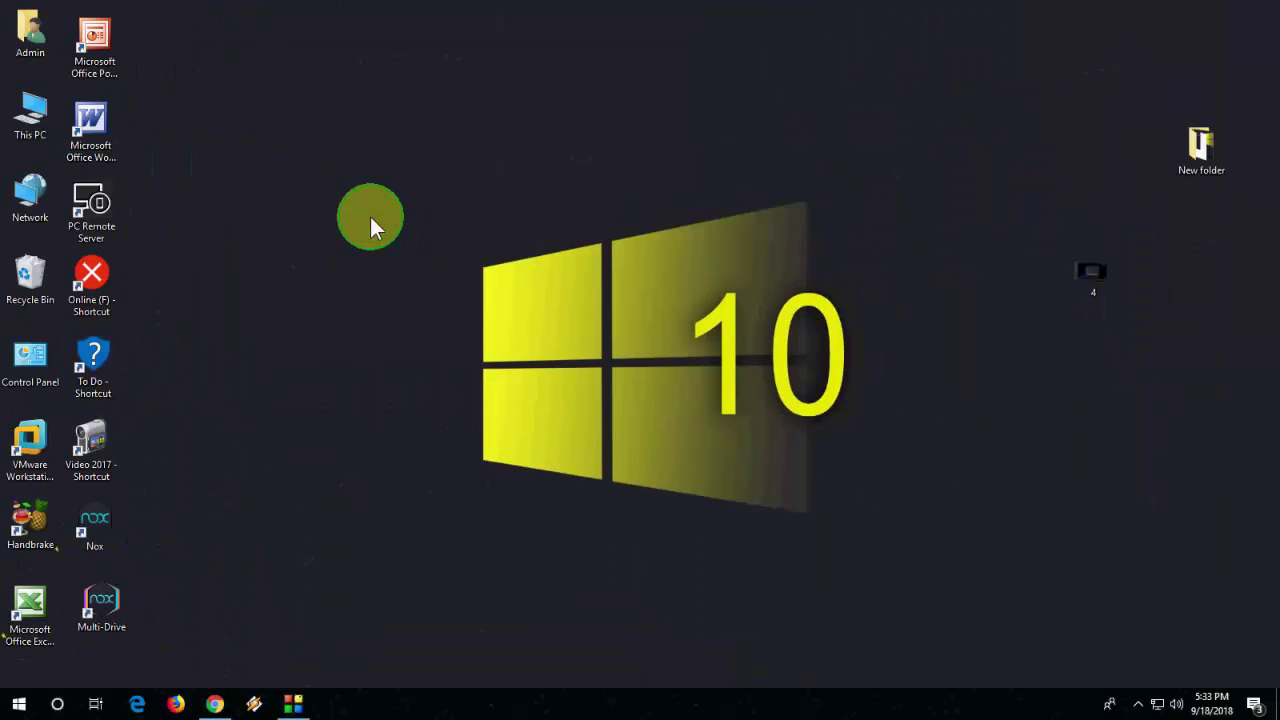
right_click(371, 216)
click(398, 256)
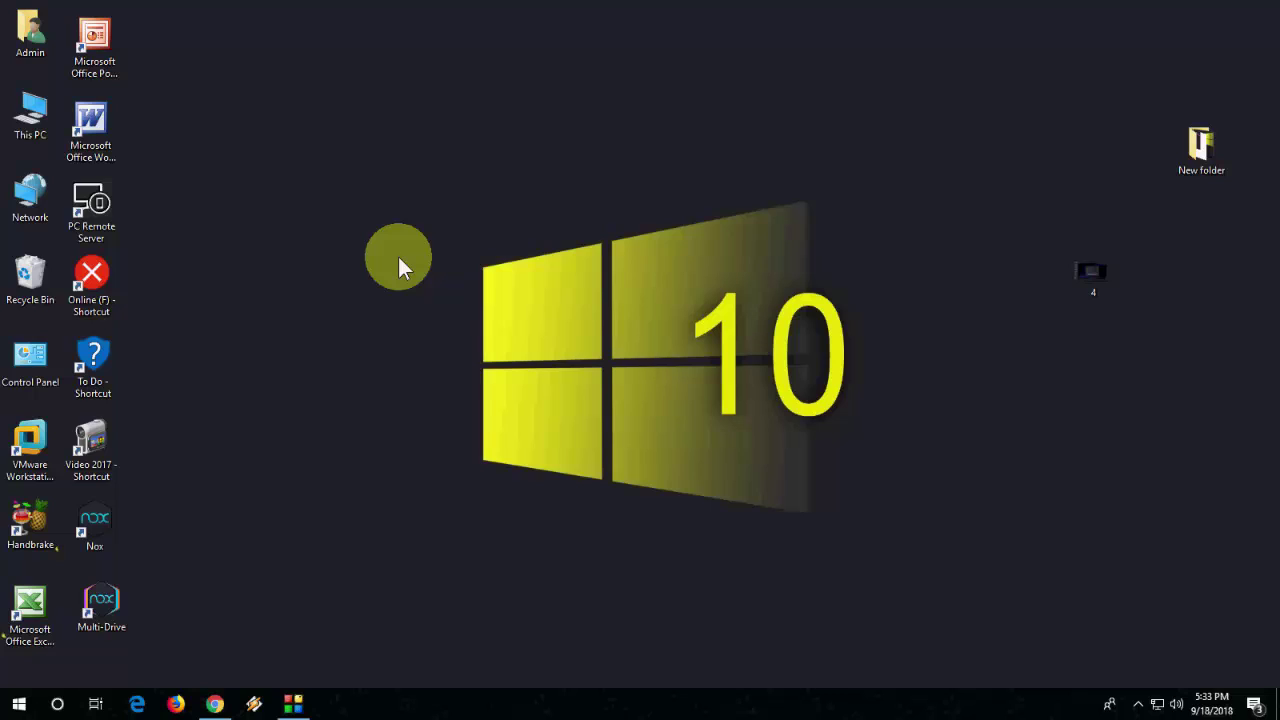
right_click(256, 226)
click(279, 268)
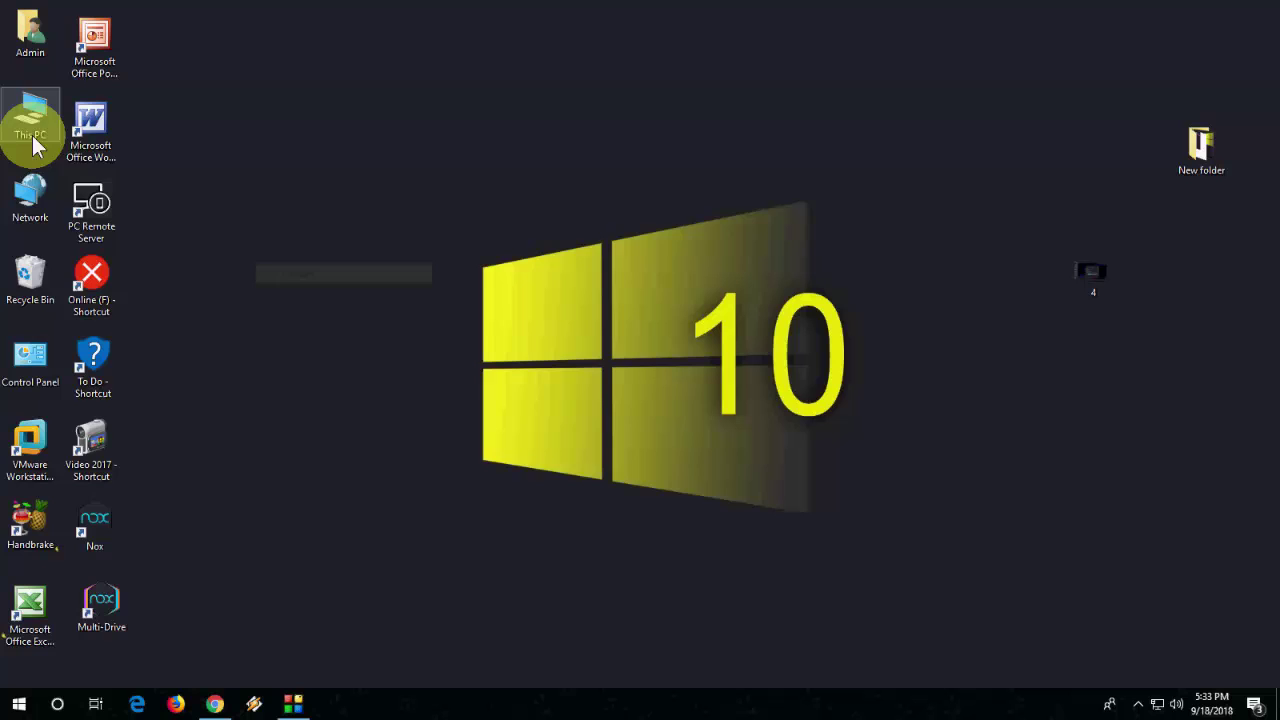
Step: From This PC's Computer Management, auto-search for an updated Intel(R) HD Graphics driver
right_click(33, 142)
click(126, 177)
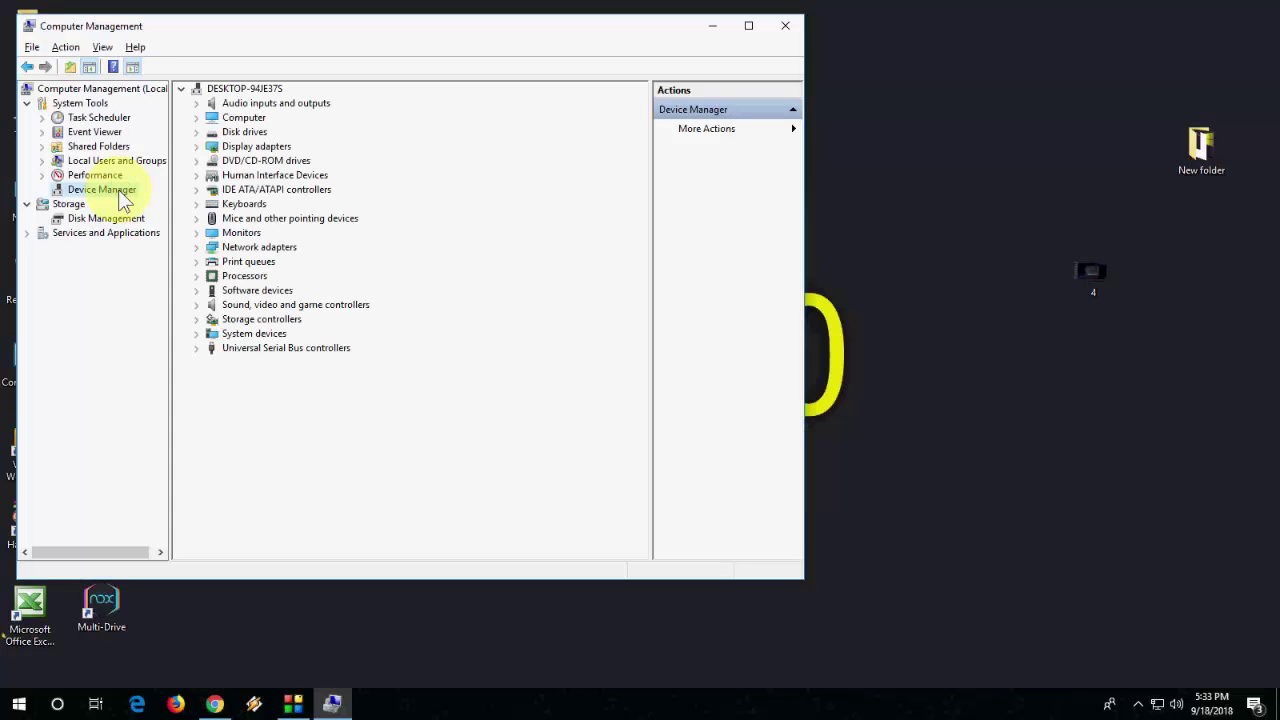
click(196, 146)
click(275, 161)
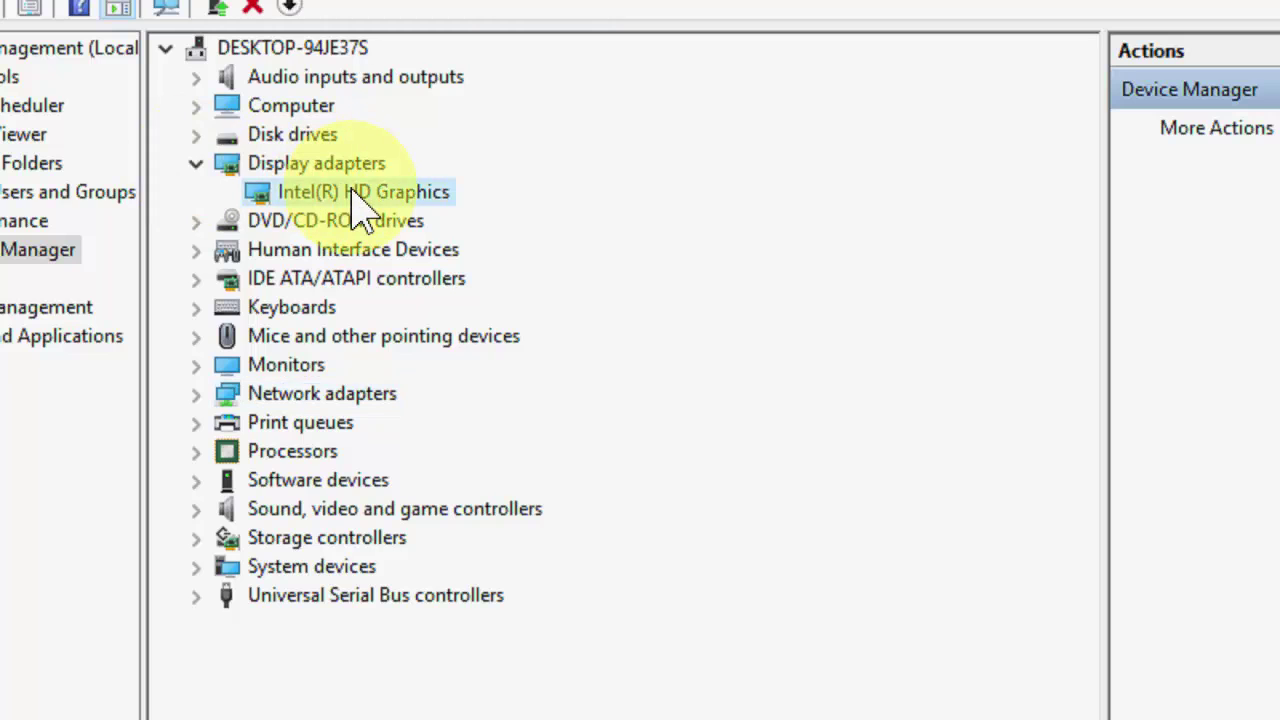
right_click(353, 196)
click(443, 210)
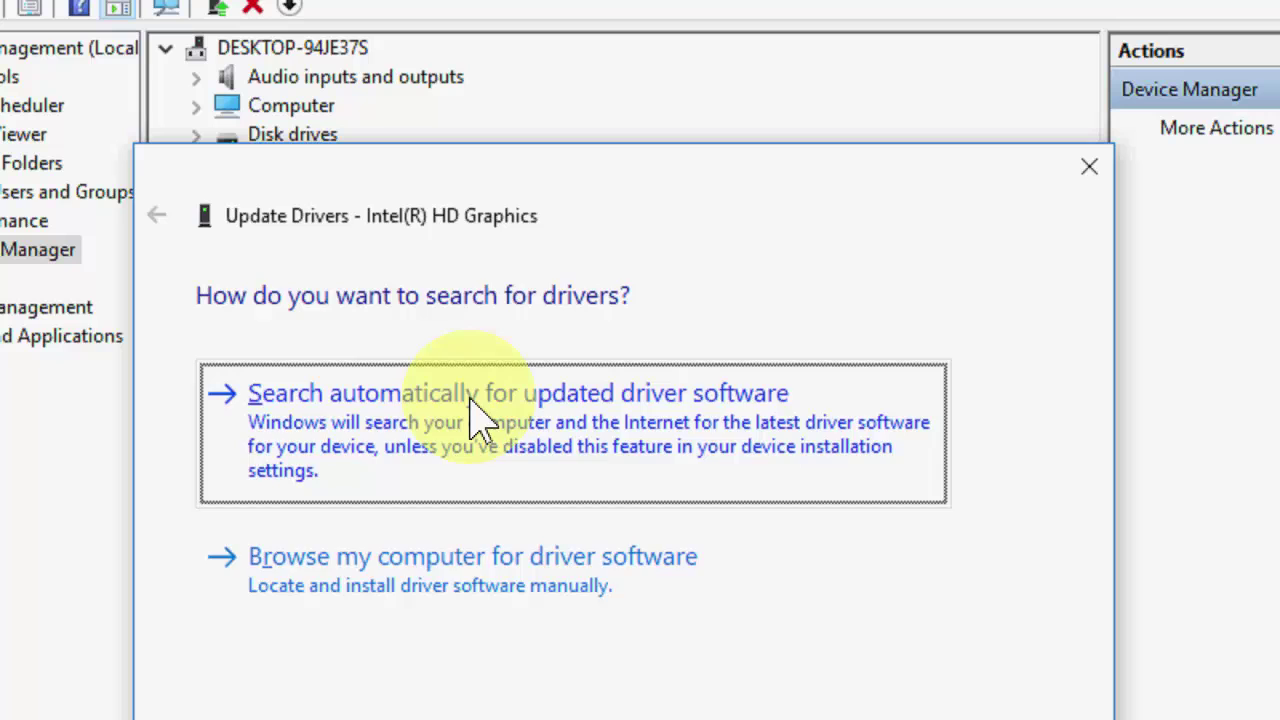
click(478, 418)
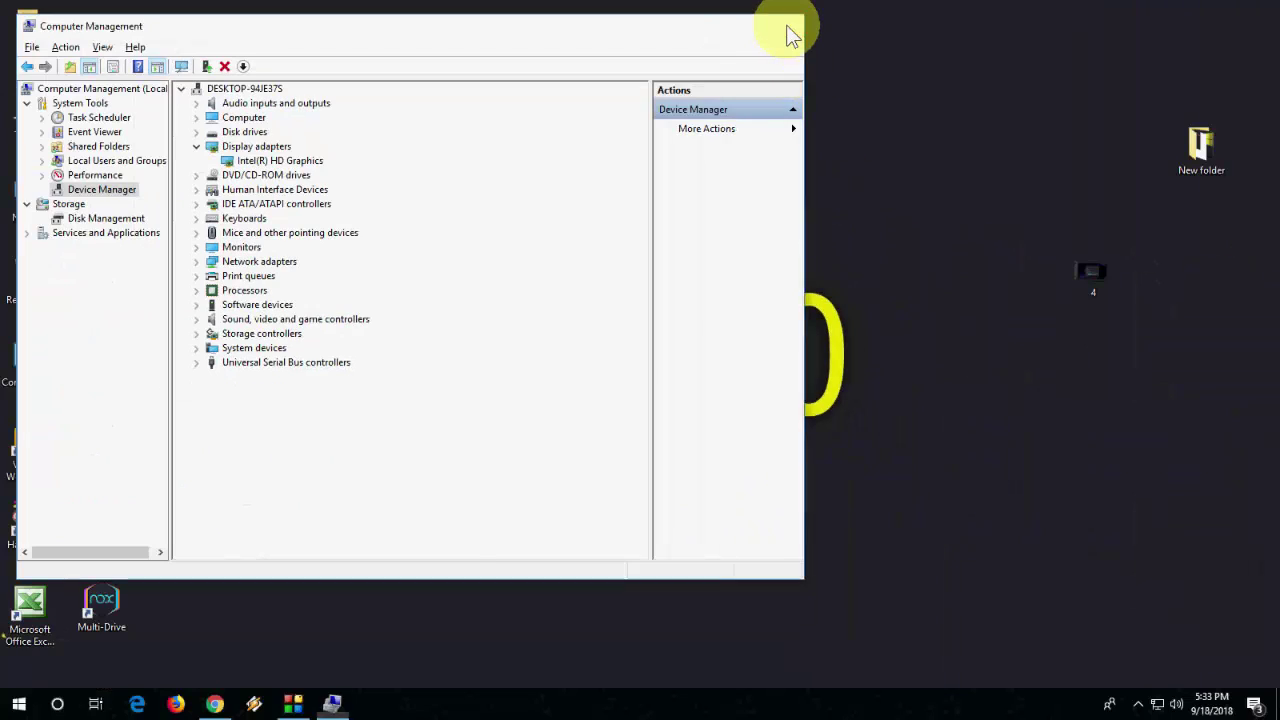
Step: Close Computer Management and refresh the desktop
click(787, 30)
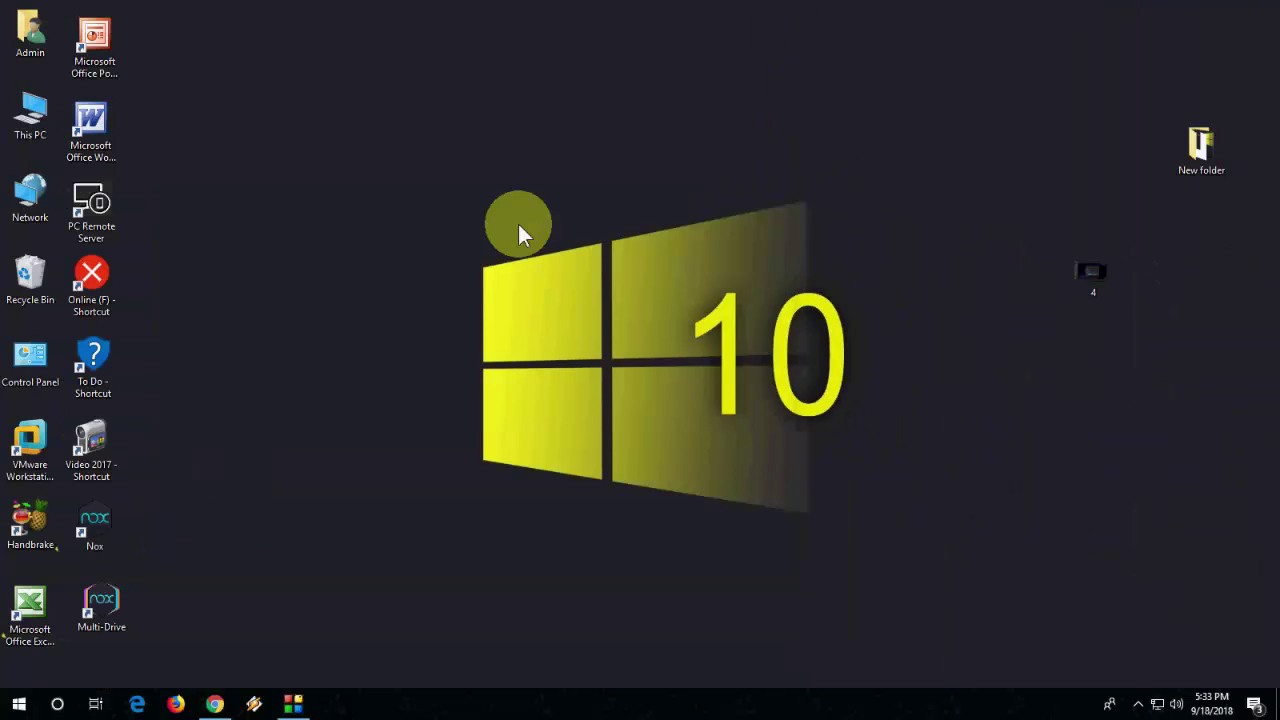
right_click(457, 229)
click(500, 277)
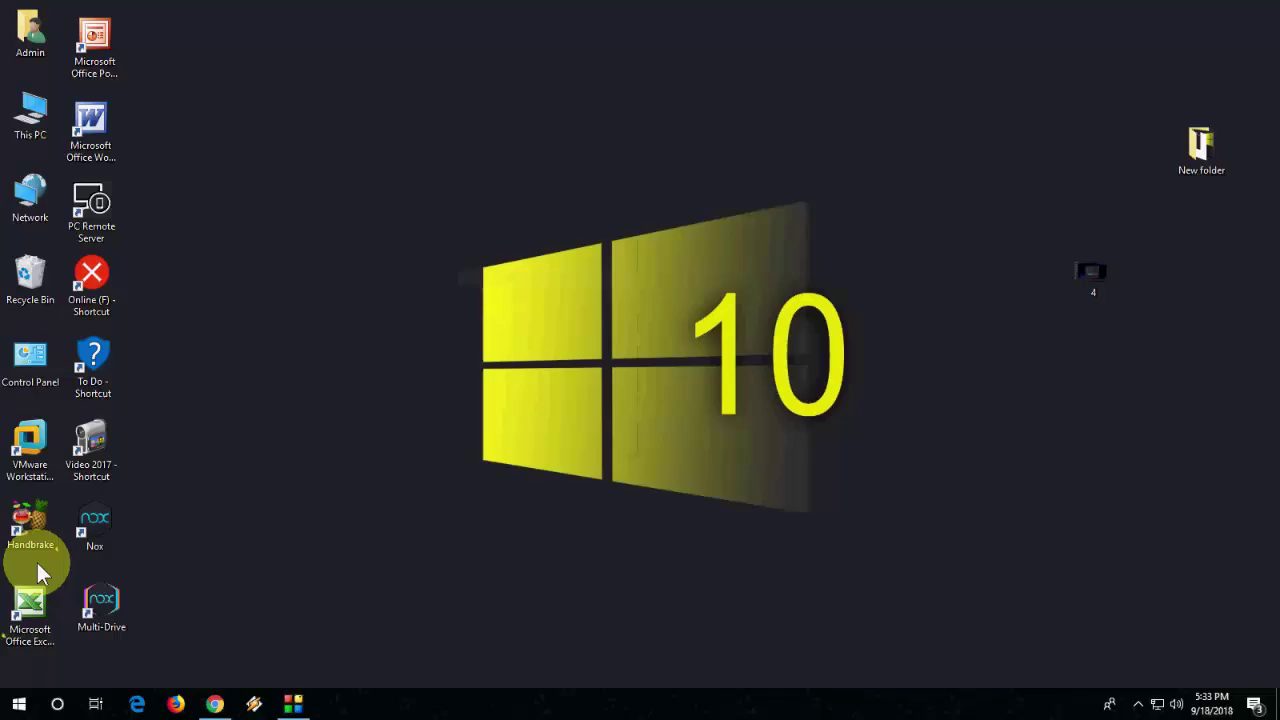
Step: Search 'windows feature', open Turn Windows features on or off, and expand Hyper-V
key(super)
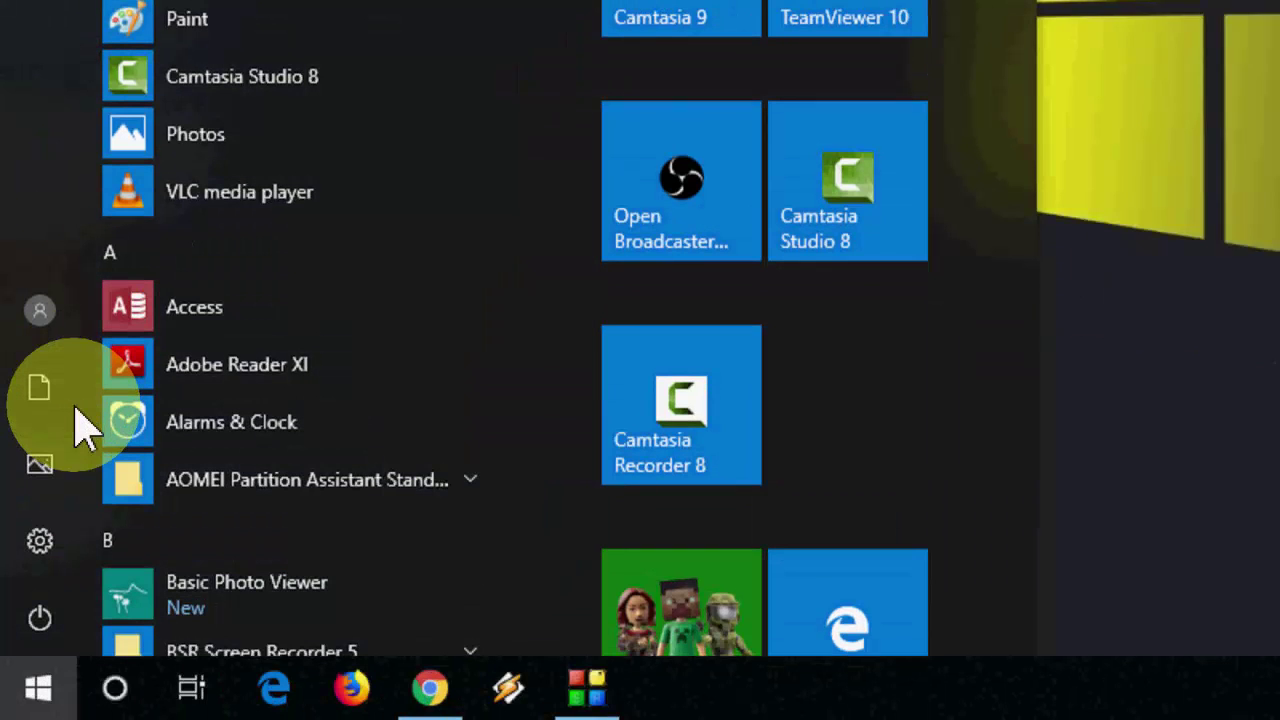
text(windows feature)
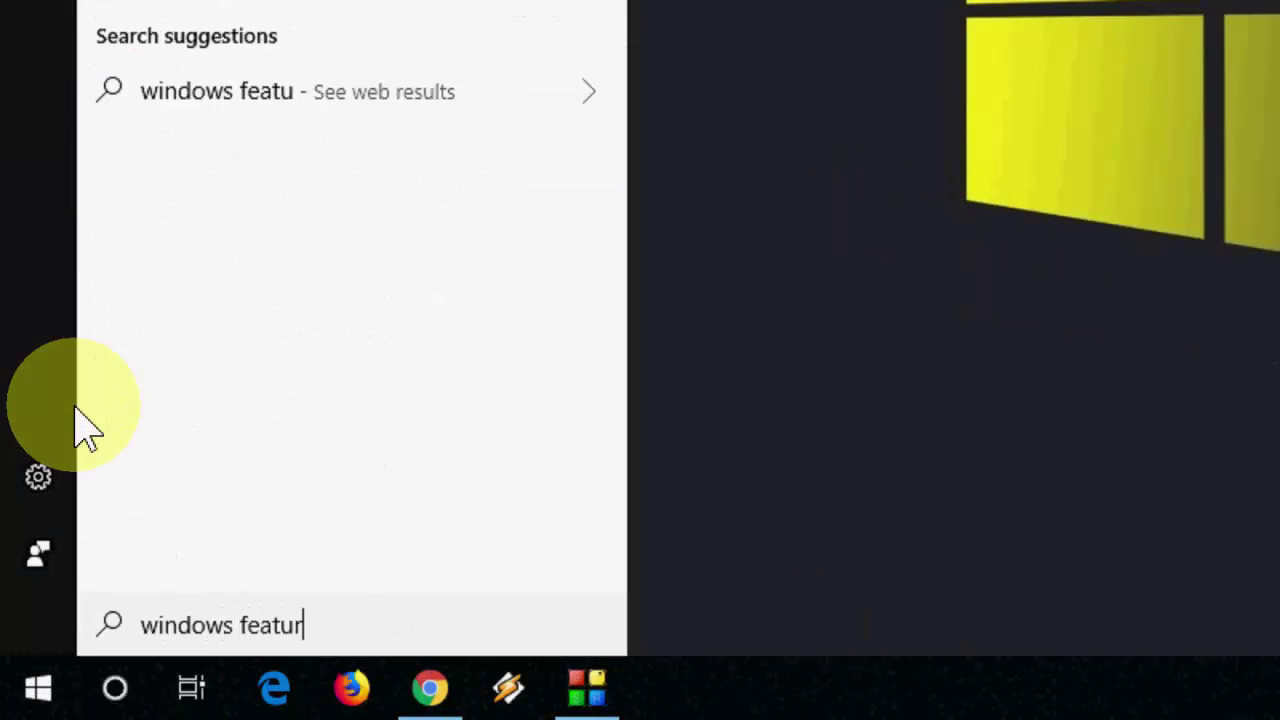
click(457, 214)
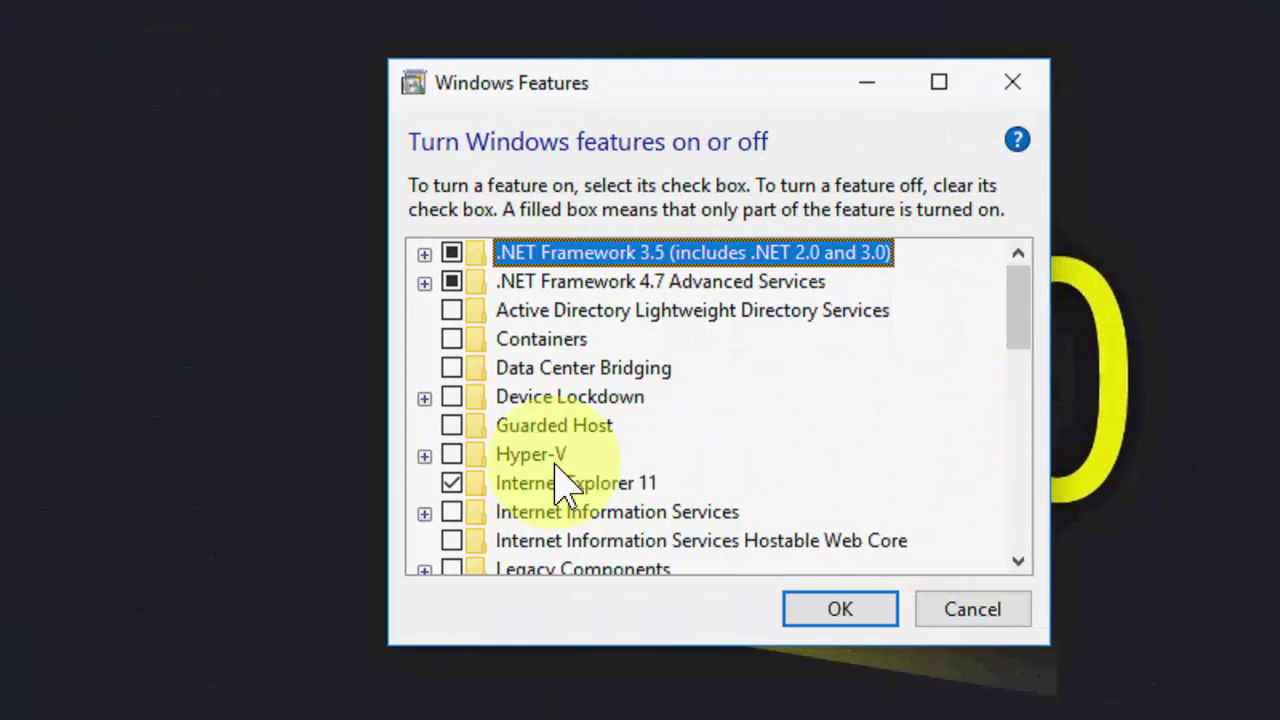
click(425, 456)
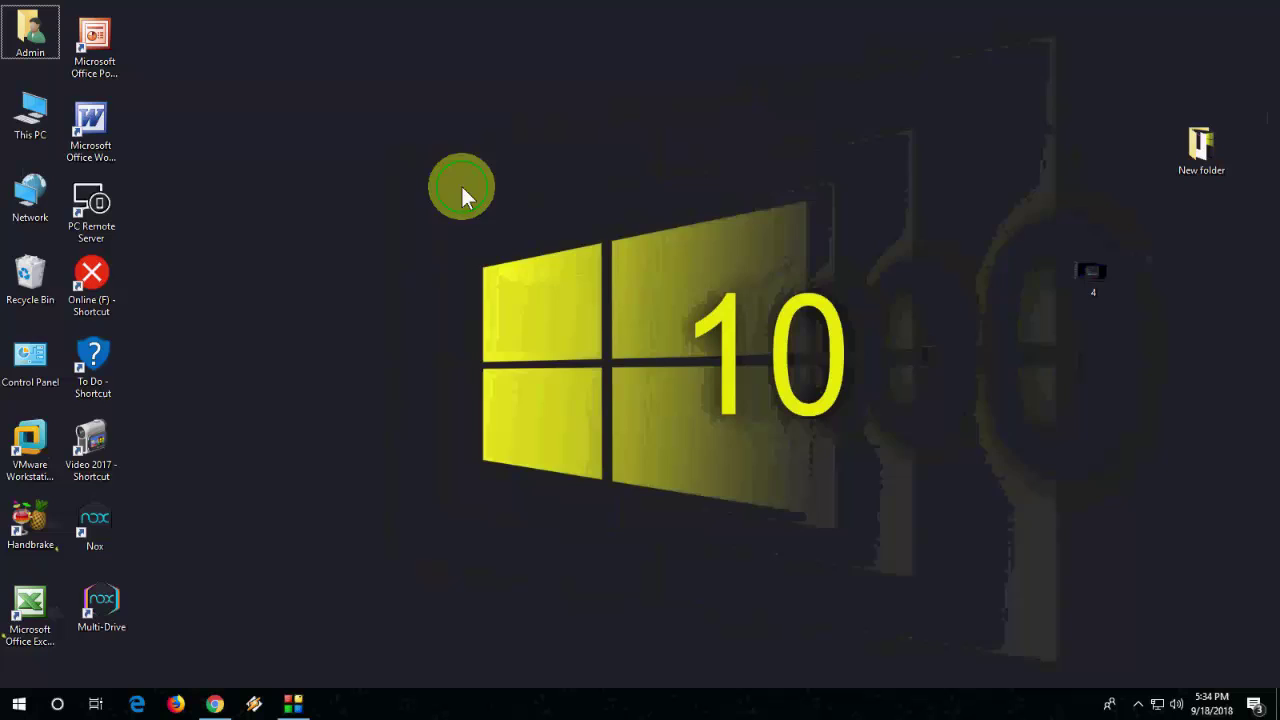
Step: Refresh the desktop twice
right_click(462, 186)
click(478, 236)
right_click(441, 210)
click(470, 257)
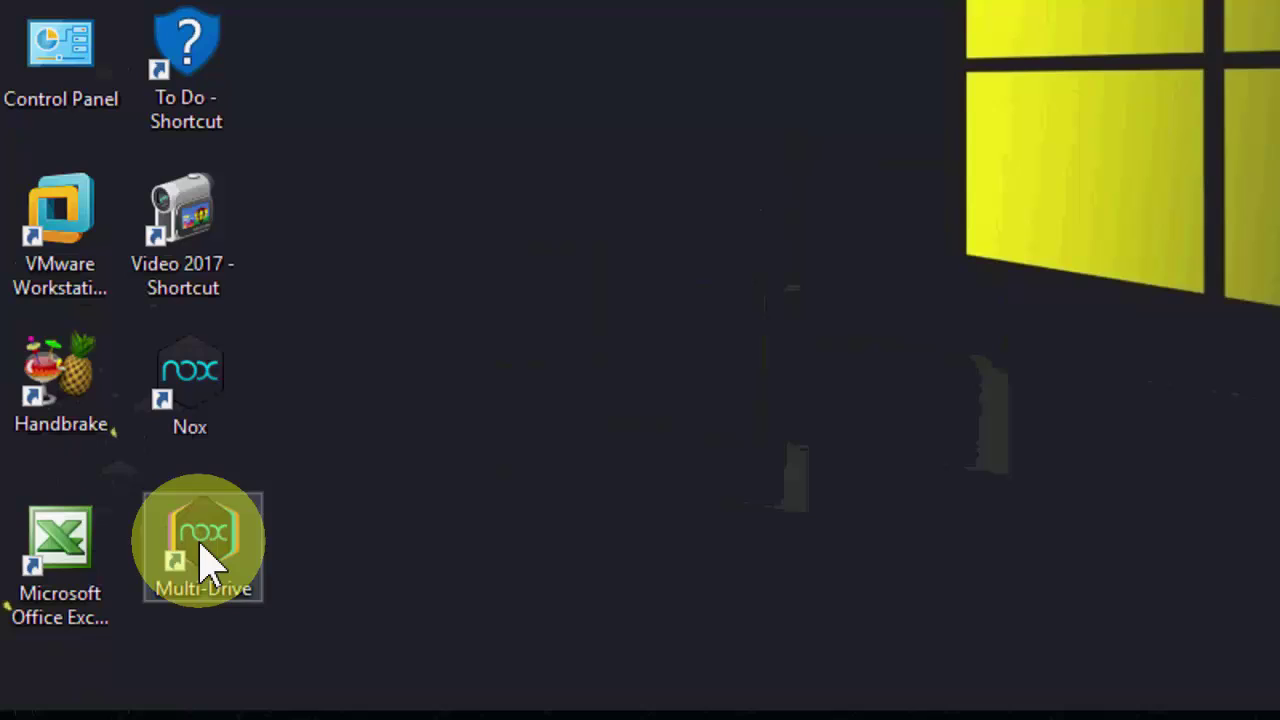
Step: In Multi-Drive, restore the first instance's system settings to default and close them
double_click(205, 560)
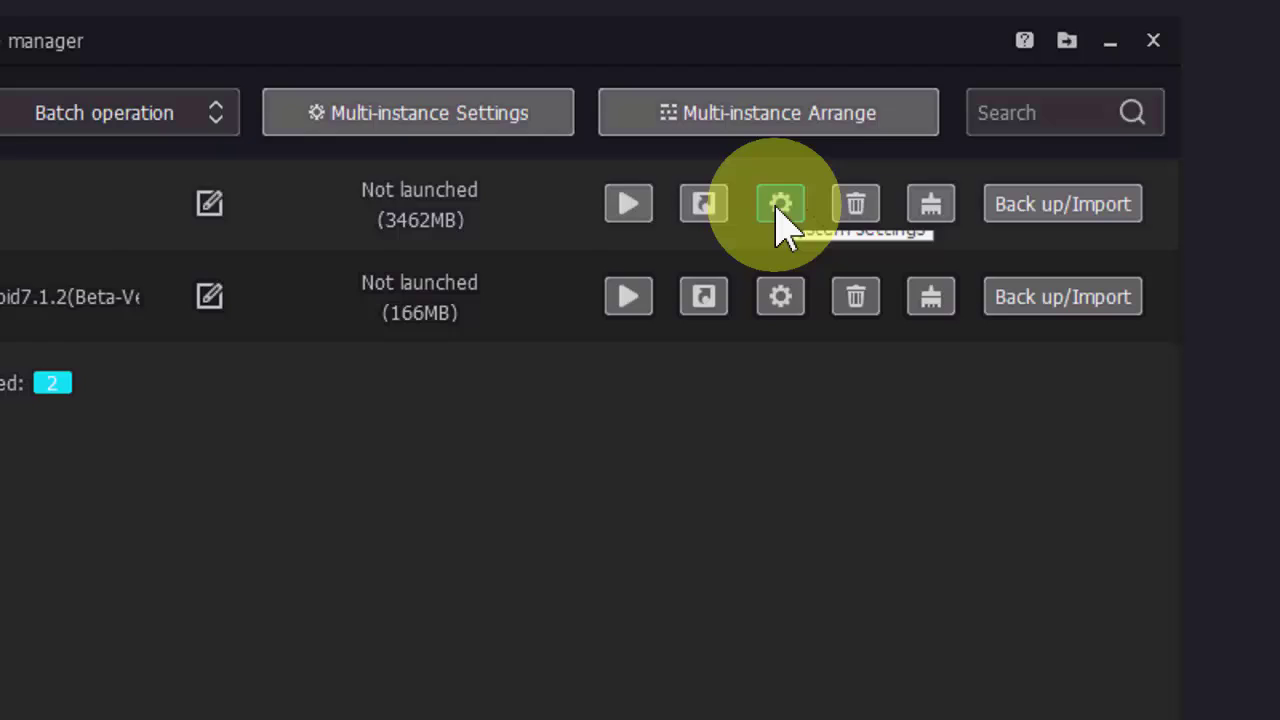
click(779, 210)
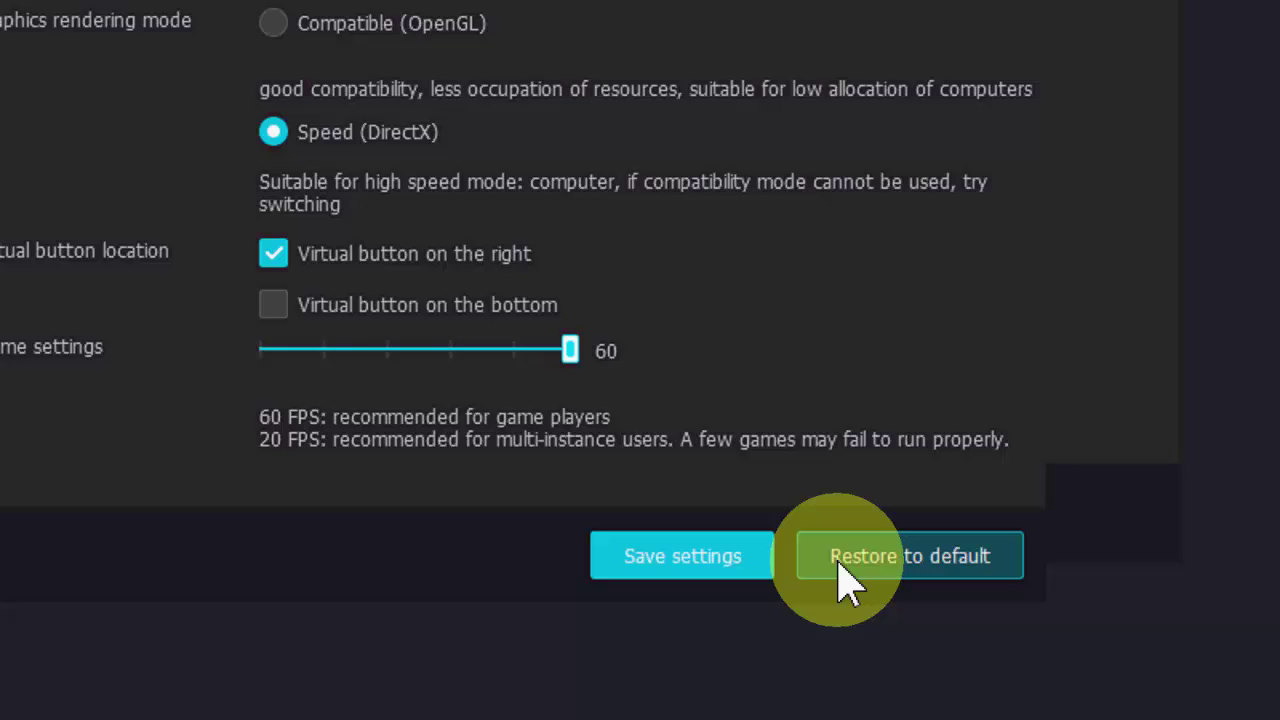
click(840, 563)
click(383, 205)
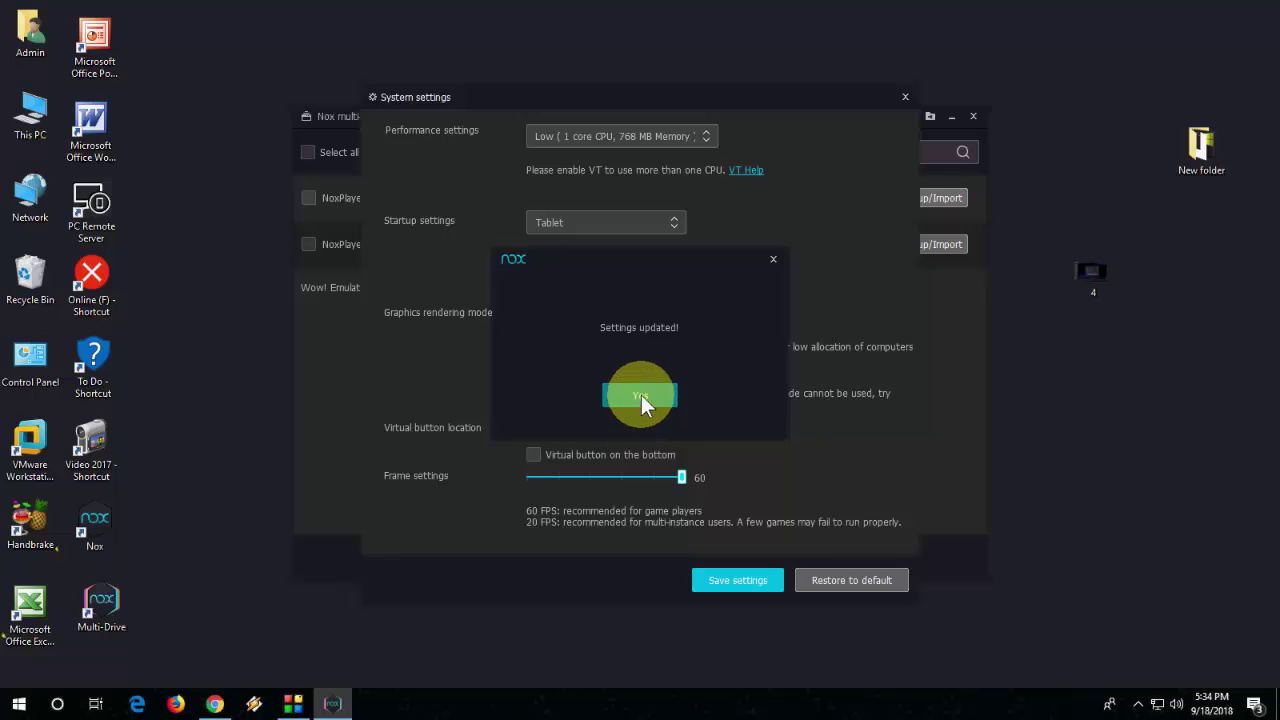
click(641, 395)
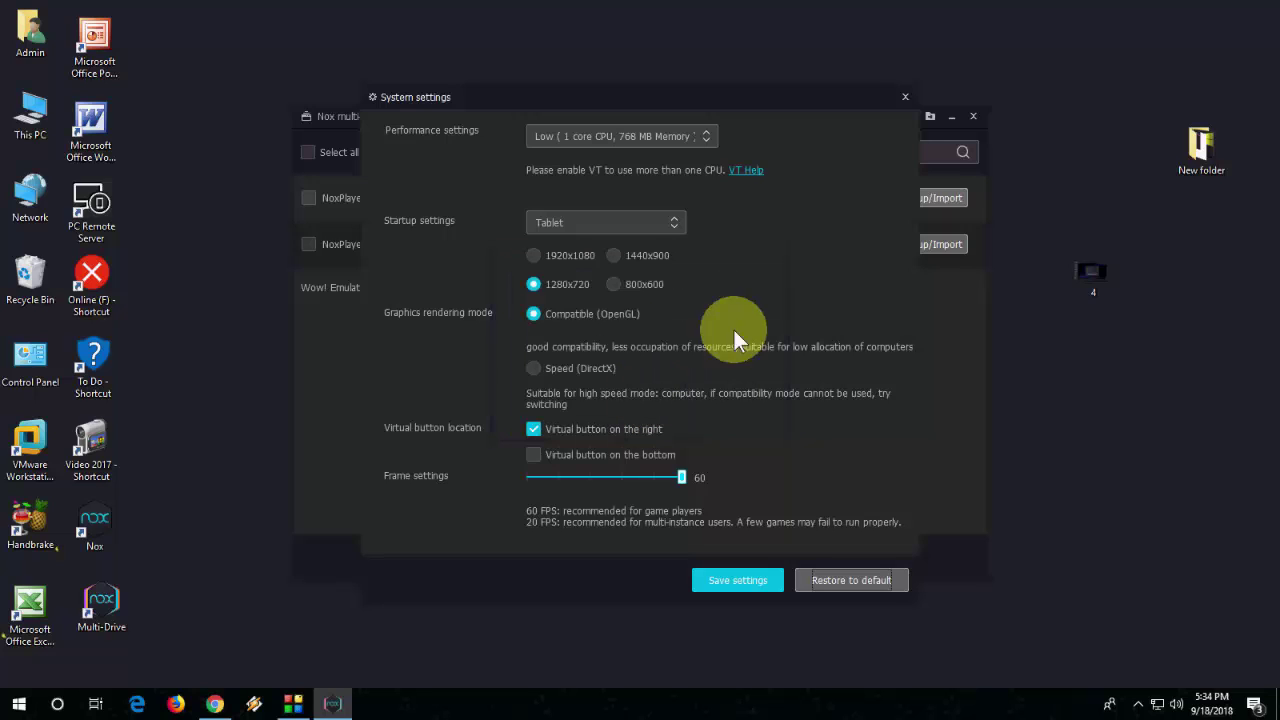
click(905, 96)
Step: Refresh the desktop twice more
right_click(651, 148)
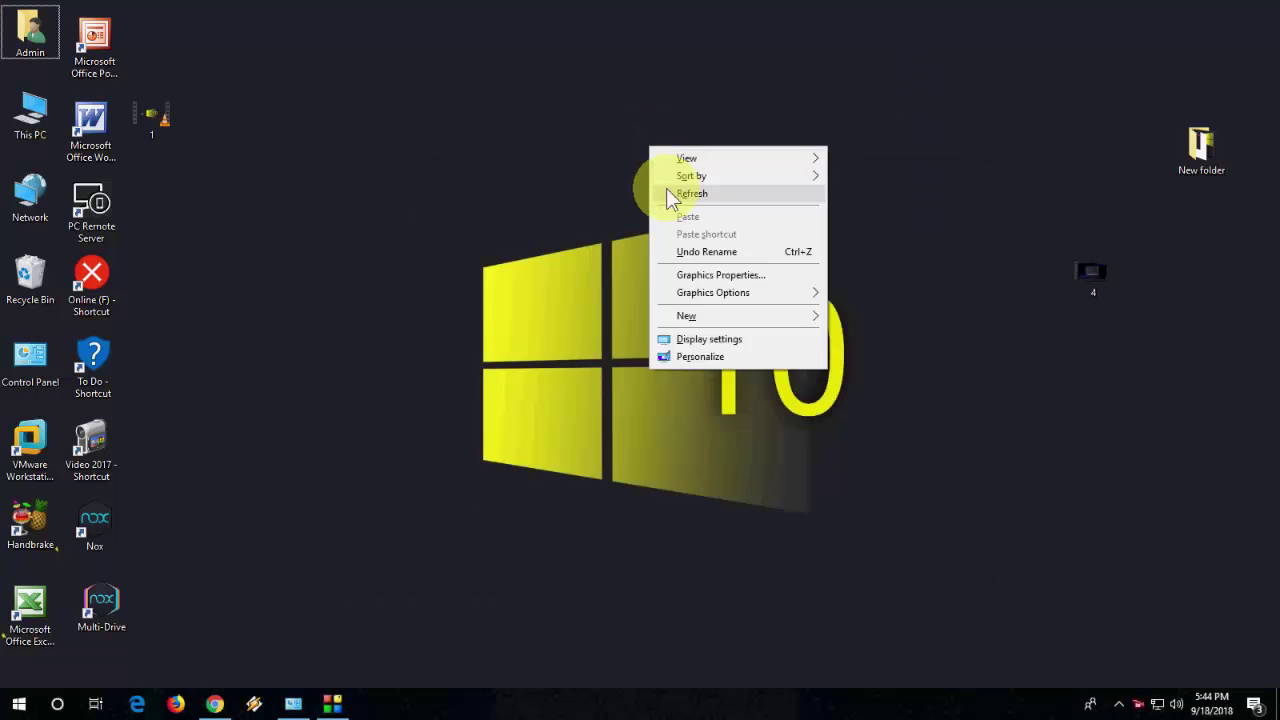
click(669, 189)
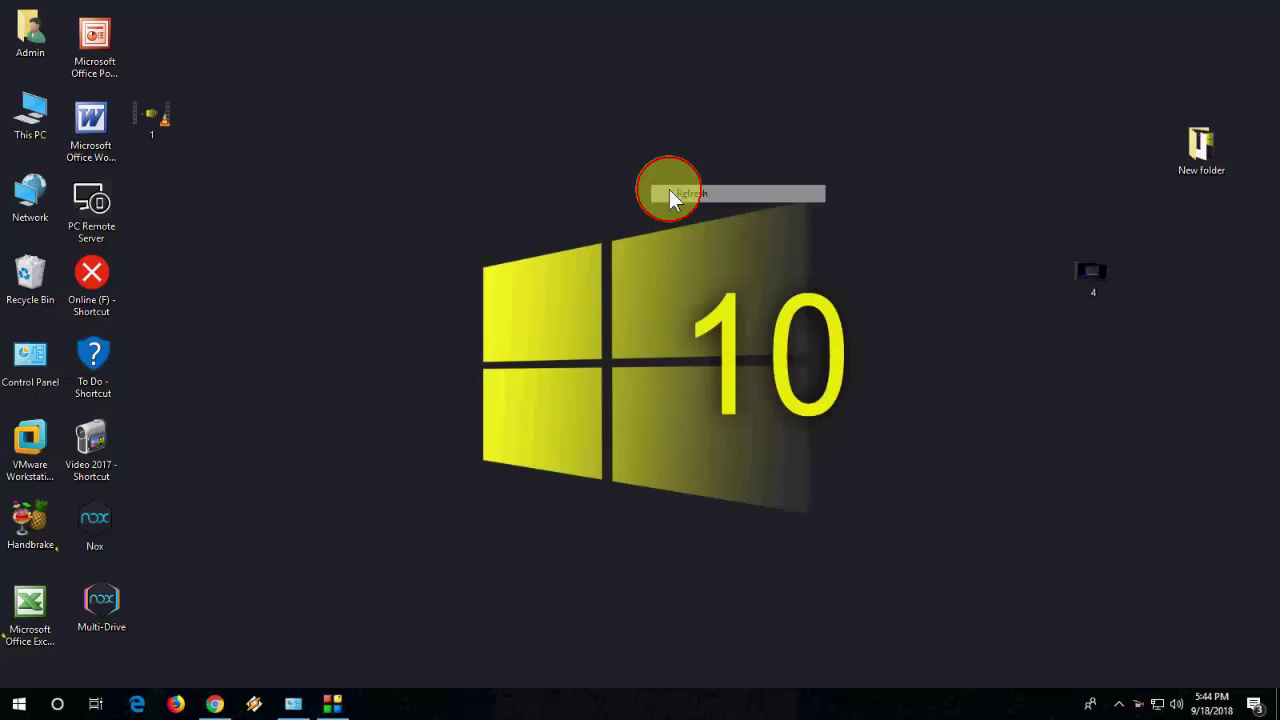
right_click(301, 303)
click(326, 350)
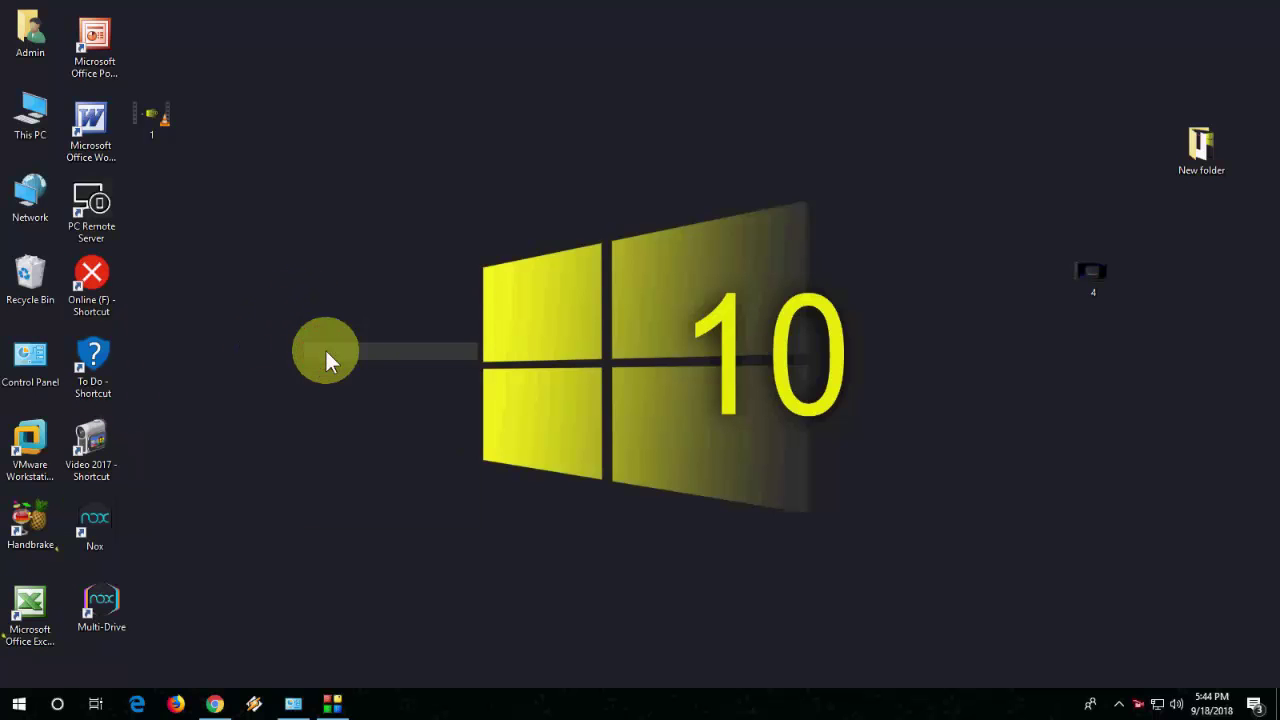
Step: From the 'nox player 6.0.9.0 for pc' results, go to the uptodown page and start the 6.0.9.0 download
click(213, 705)
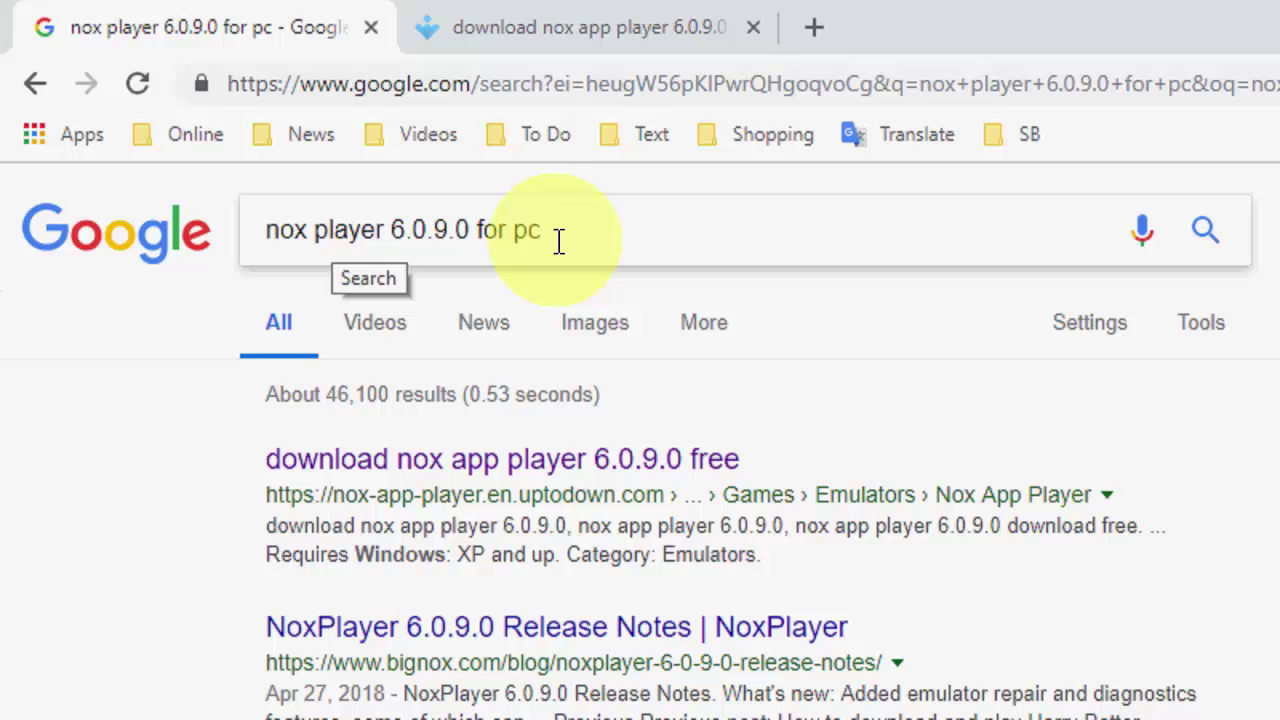
right_click(290, 229)
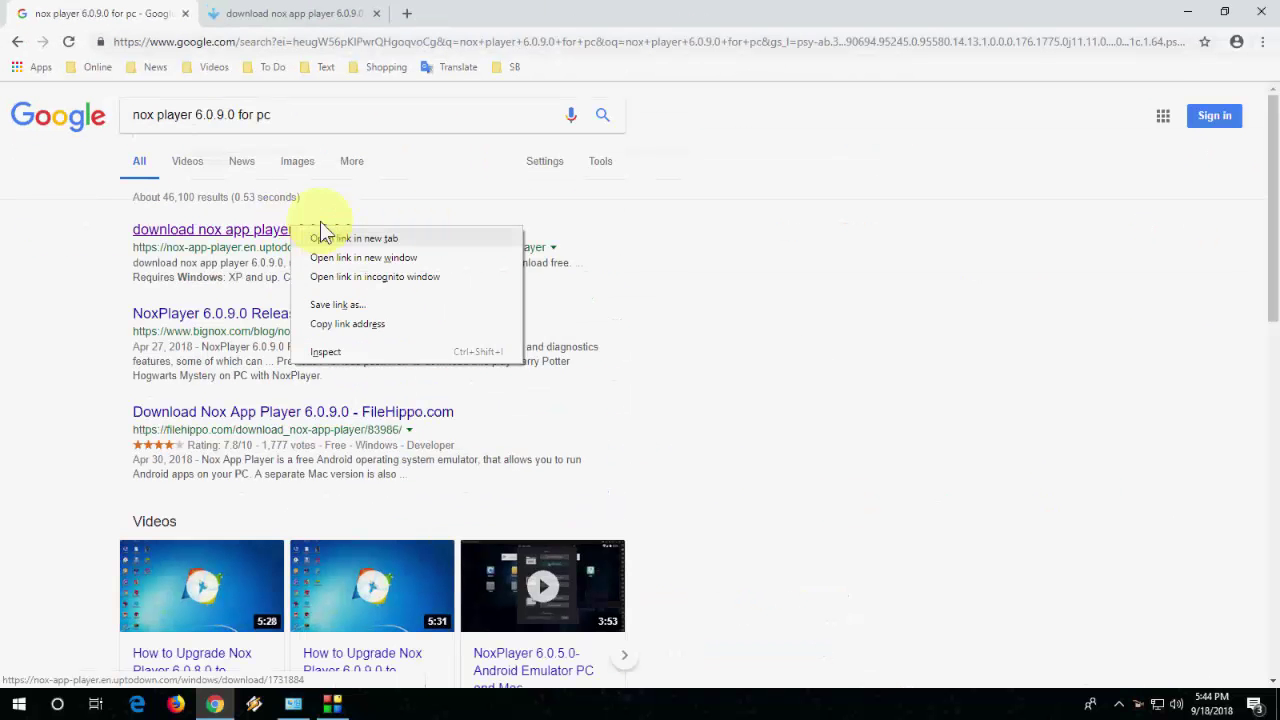
click(271, 18)
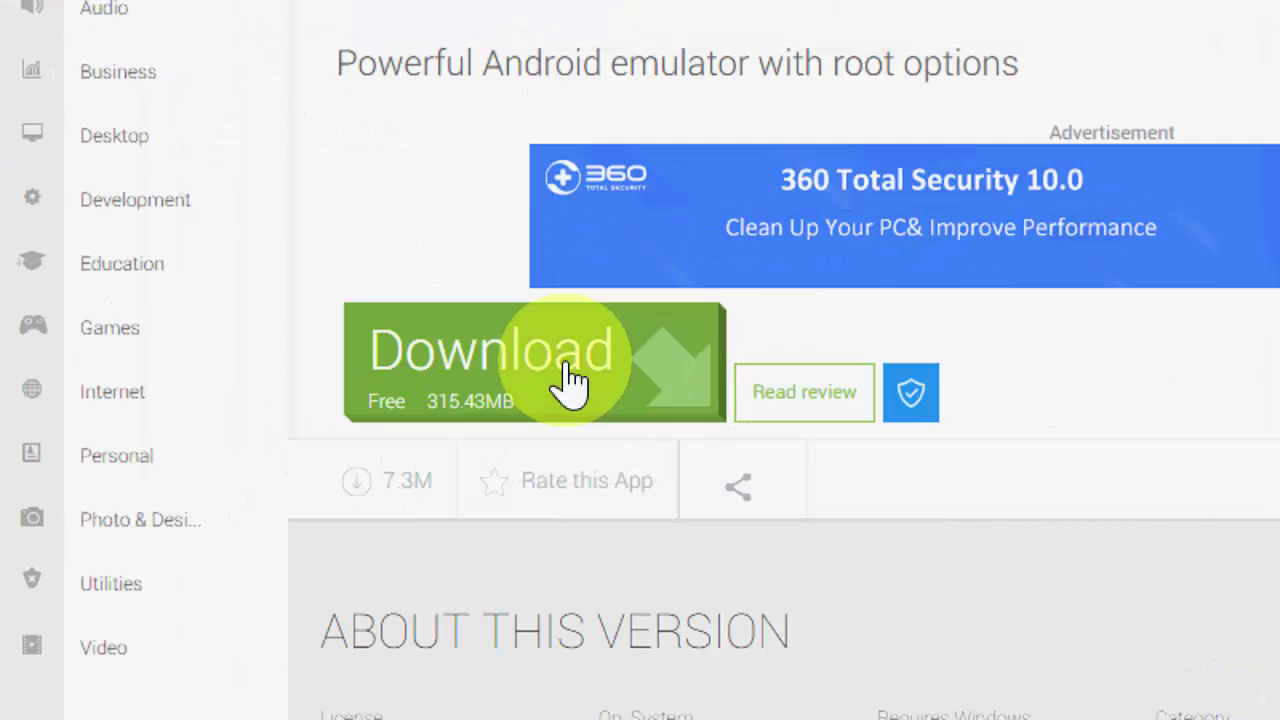
click(568, 368)
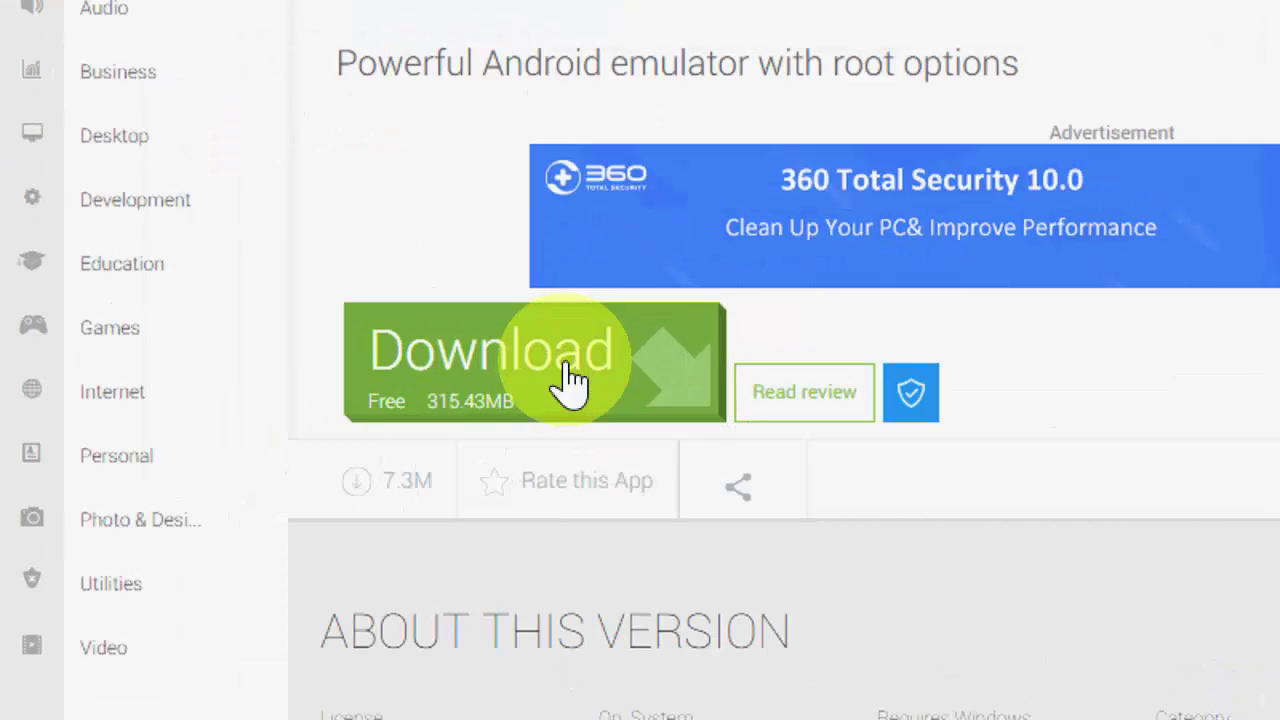